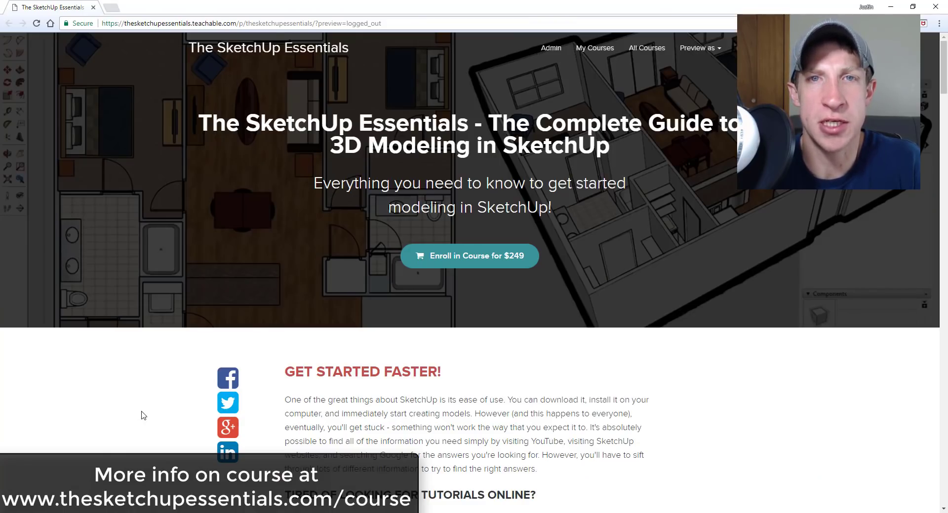
Step: Read through the SketchUp course page, covering the instructor, intended audience and the modeling, terrain, rendering, extension and interior design topics
{"action": "scroll", "coordinate": [143, 415], "scroll_direction": "down", "scroll_amount": 6}
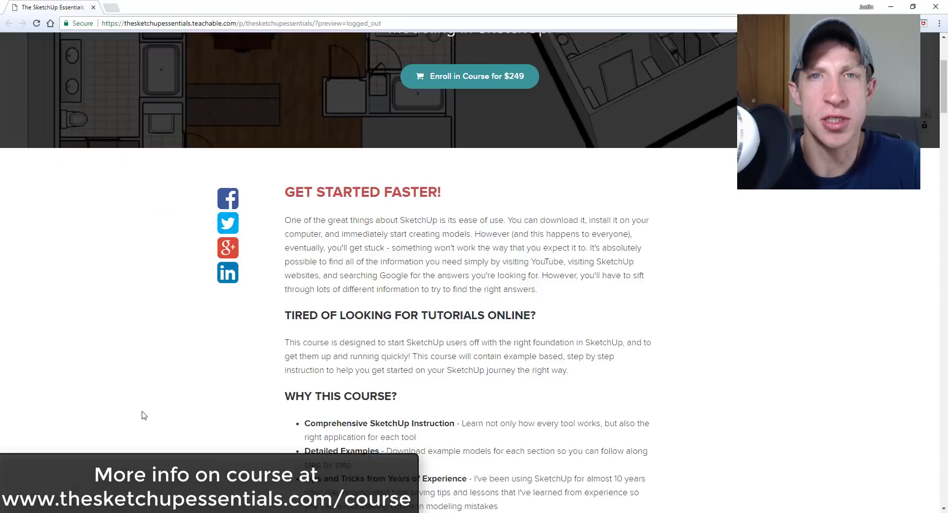
{"action": "scroll", "coordinate": [212, 363], "scroll_direction": "down", "scroll_amount": 8}
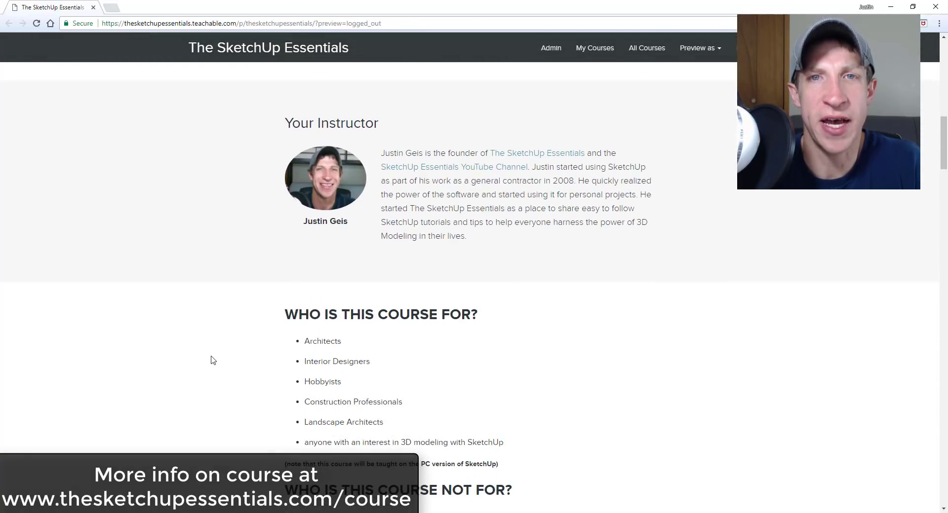
{"action": "scroll", "coordinate": [213, 361], "scroll_direction": "down", "scroll_amount": 4}
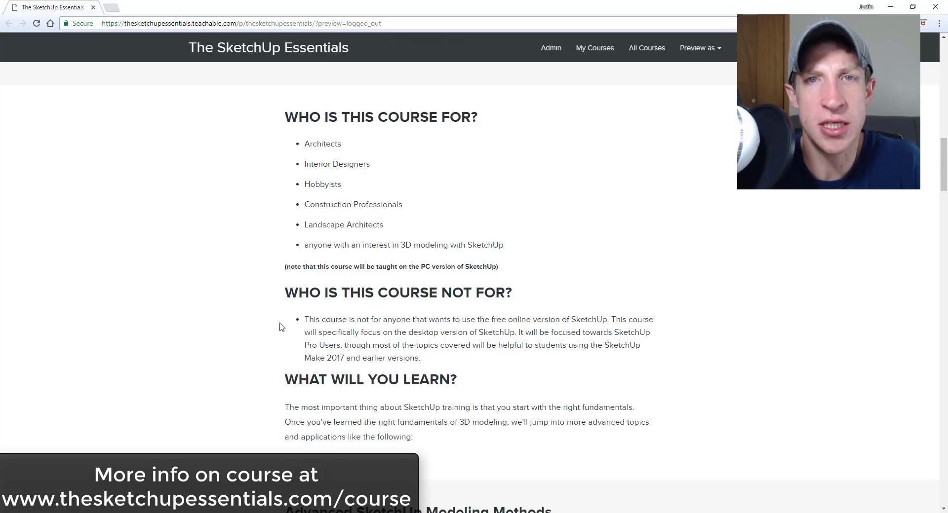
{"action": "scroll", "coordinate": [276, 328], "scroll_direction": "down", "scroll_amount": 6}
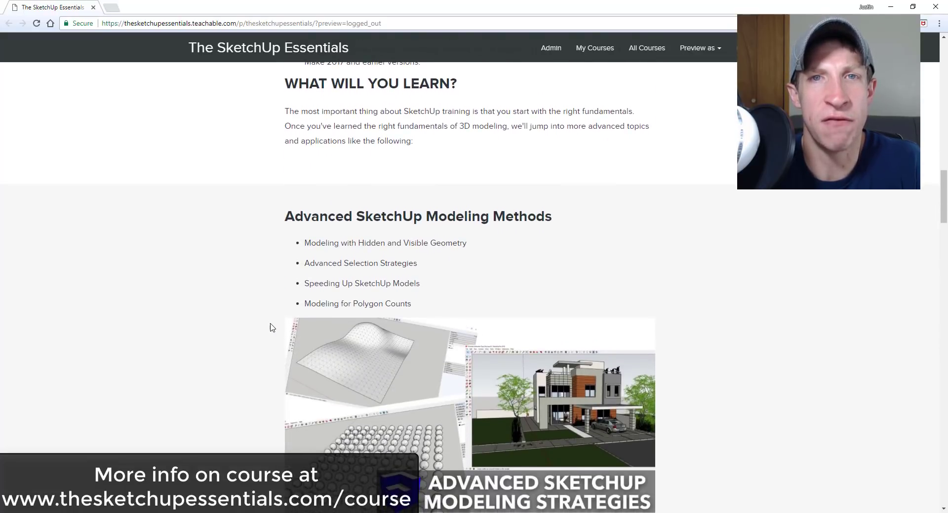
{"action": "scroll", "coordinate": [275, 326], "scroll_direction": "down", "scroll_amount": 2}
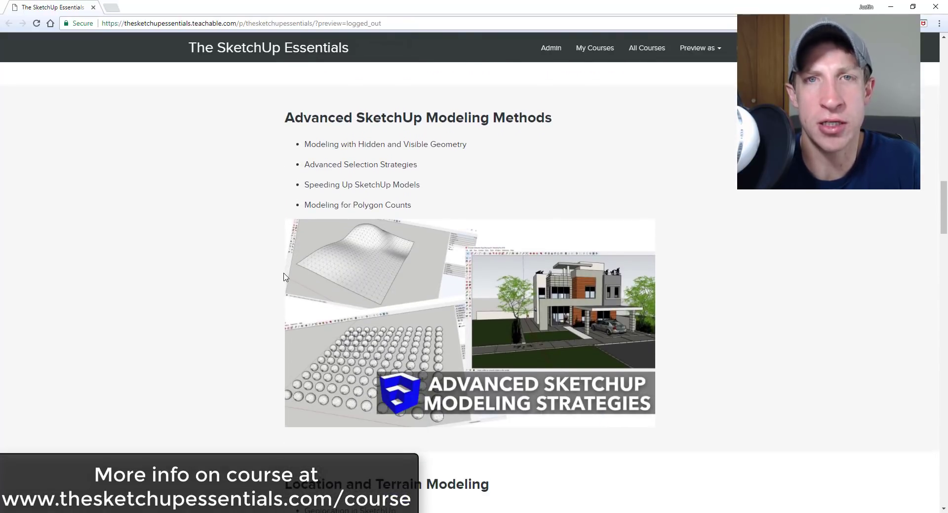
{"action": "scroll", "coordinate": [286, 286], "scroll_direction": "down", "scroll_amount": 8}
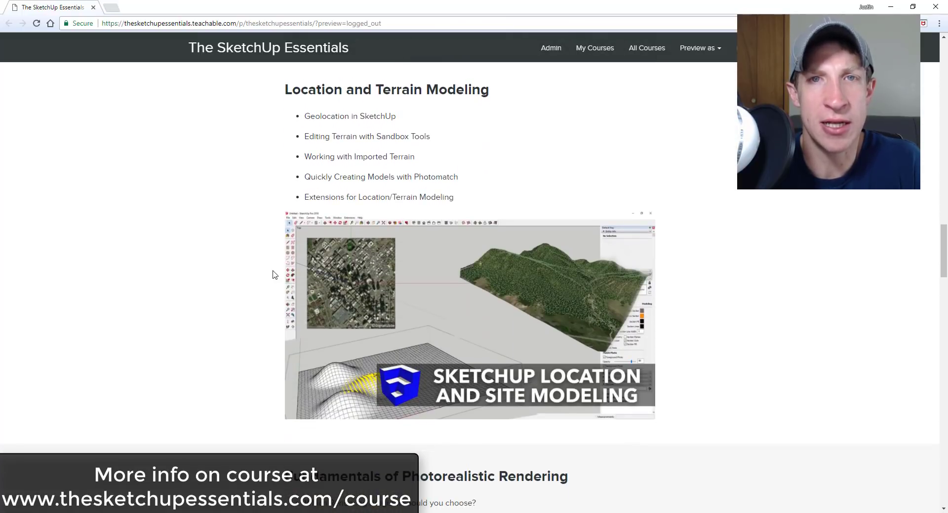
{"action": "scroll", "coordinate": [287, 250], "scroll_direction": "down", "scroll_amount": 7}
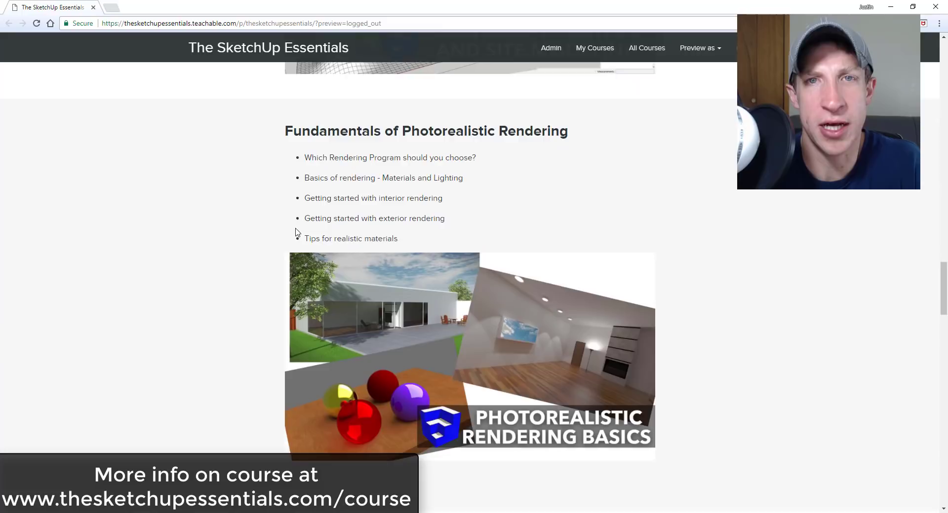
{"action": "scroll", "coordinate": [296, 231], "scroll_direction": "down", "scroll_amount": 8}
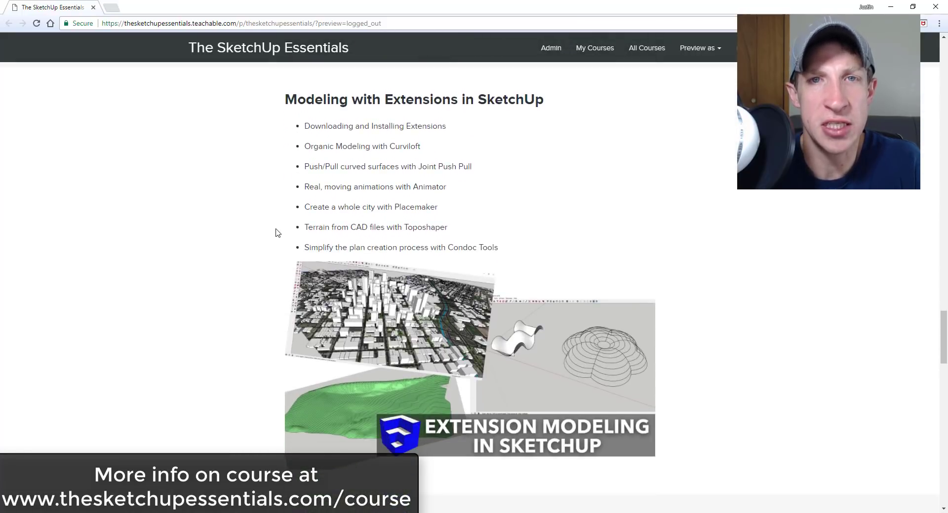
{"action": "scroll", "coordinate": [275, 228], "scroll_direction": "down", "scroll_amount": 8}
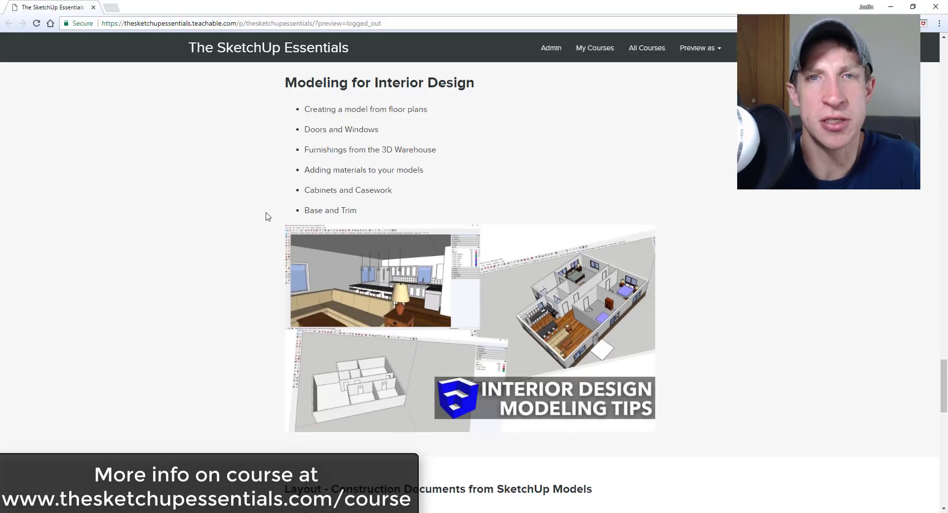
{"action": "scroll", "coordinate": [279, 187], "scroll_direction": "down", "scroll_amount": 8}
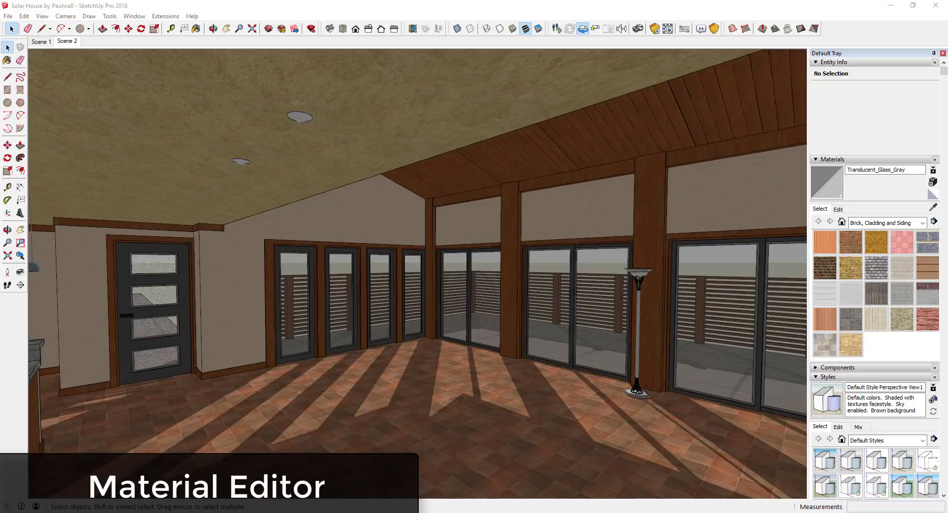
Step: Switch to SketchUp, open the Enscape material editor and sample the floor's Tile_Ceramic_Multi material
{"action": "left_click", "coordinate": [668, 30]}
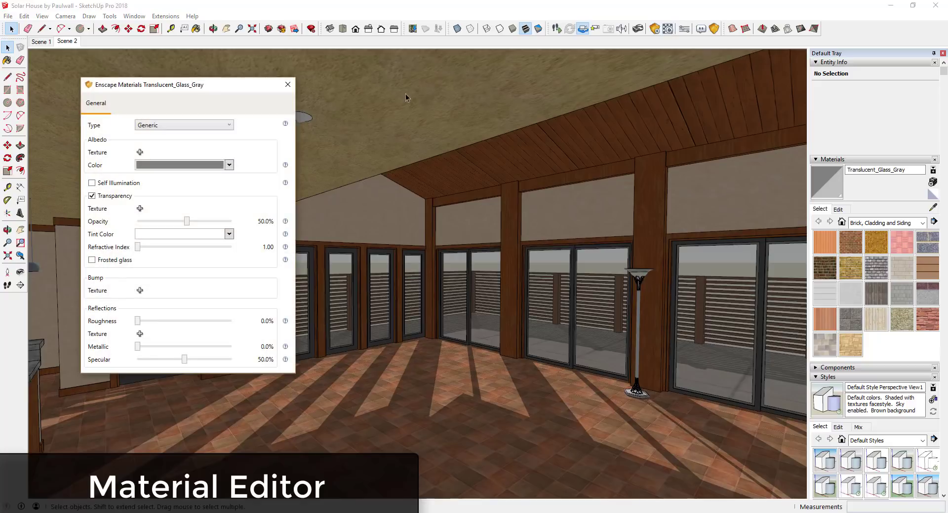
{"action": "left_click_drag", "start_coordinate": [183, 84], "coordinate": [181, 74]}
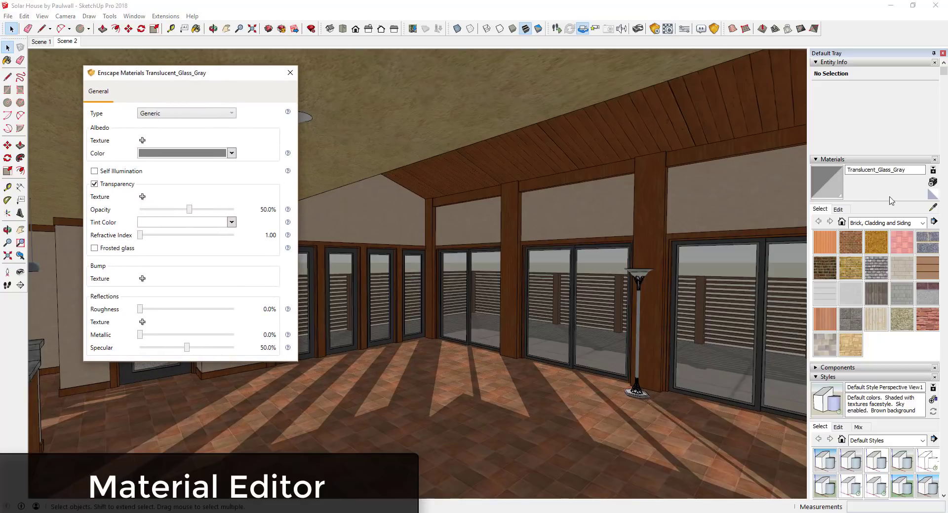
{"action": "left_click", "coordinate": [932, 210]}
{"action": "left_click", "coordinate": [439, 392]}
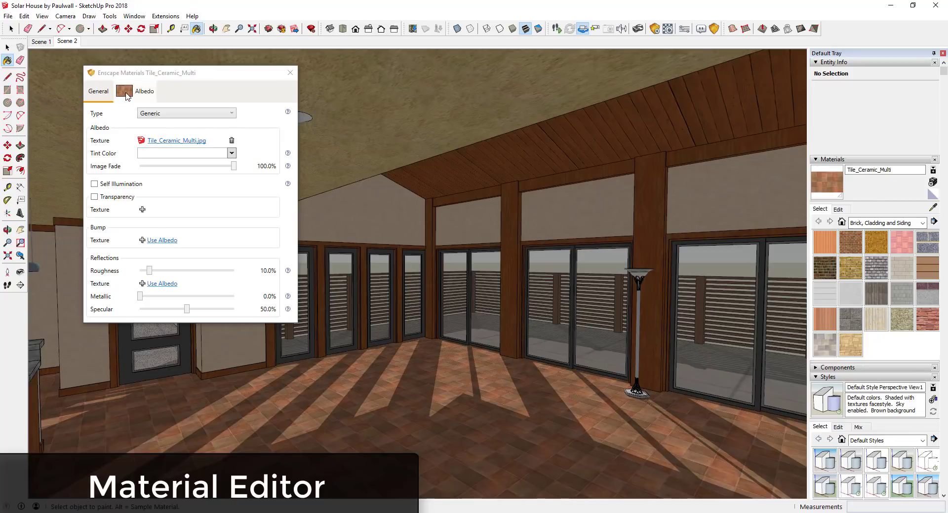
Step: Sample the Wood_Cherry_Original material from the wooden post, keep its type Generic and reuse its albedo texture as the bump map
{"action": "left_click", "coordinate": [932, 208]}
{"action": "left_click", "coordinate": [644, 177]}
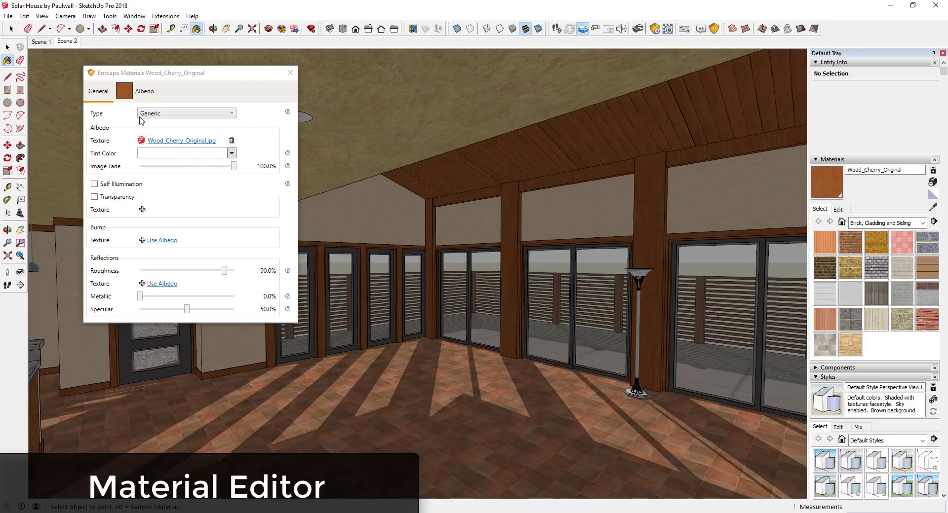
{"action": "left_click", "coordinate": [184, 115]}
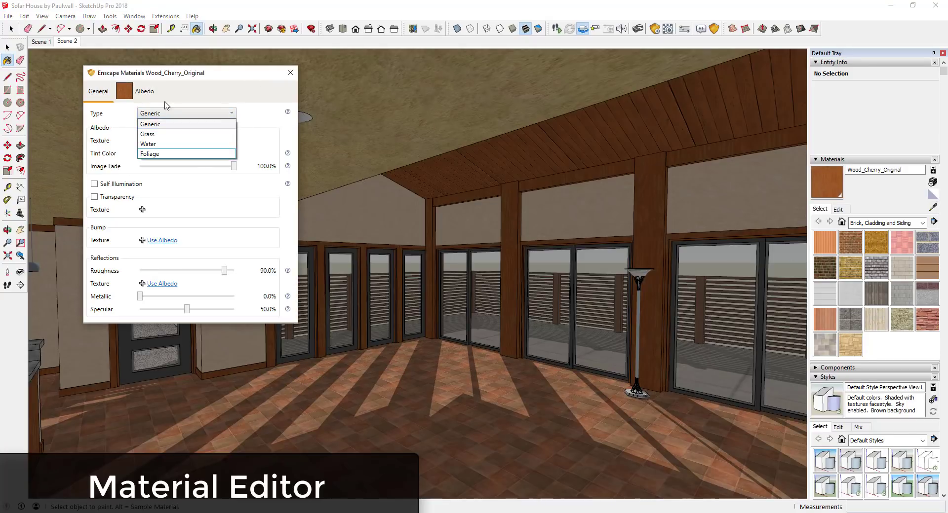
{"action": "left_click", "coordinate": [179, 114]}
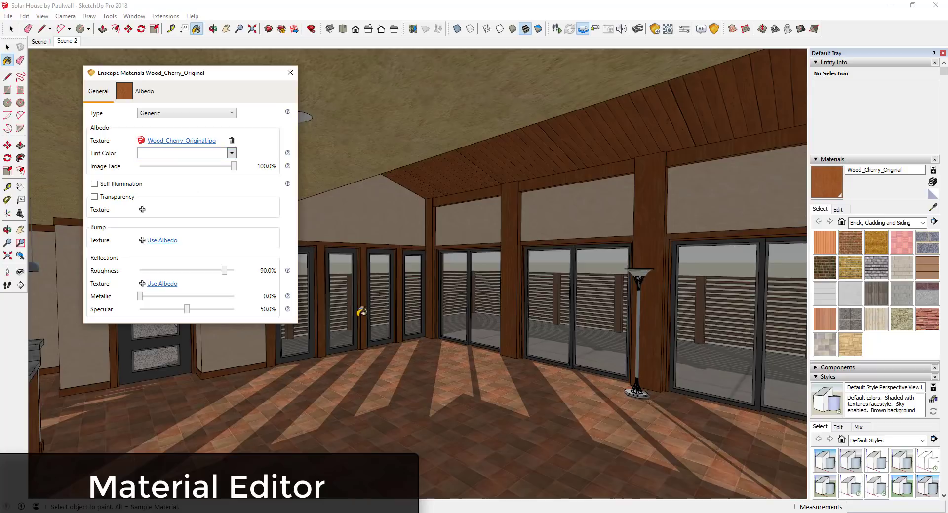
{"action": "left_click", "coordinate": [159, 241]}
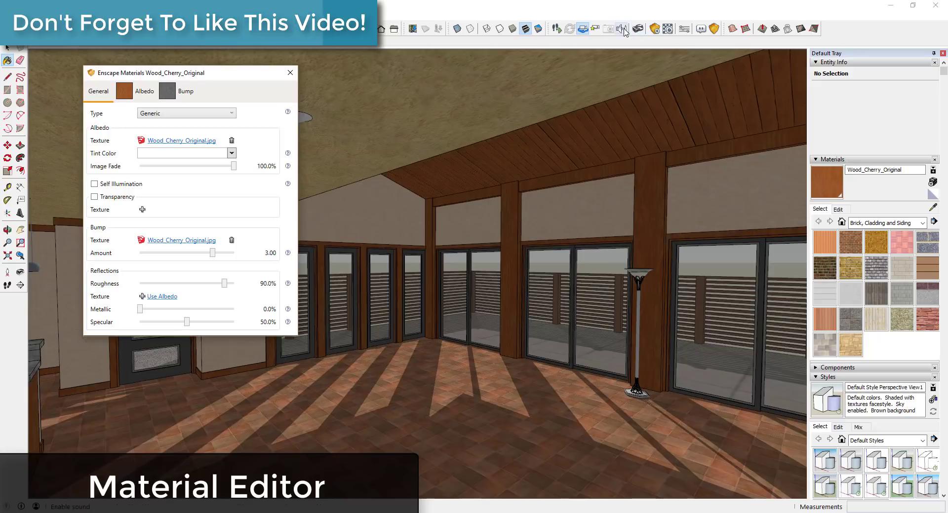
Step: Start the Enscape live render, fly toward the sunlit tile floor by the windows and reposition the render window
{"action": "left_click", "coordinate": [556, 29]}
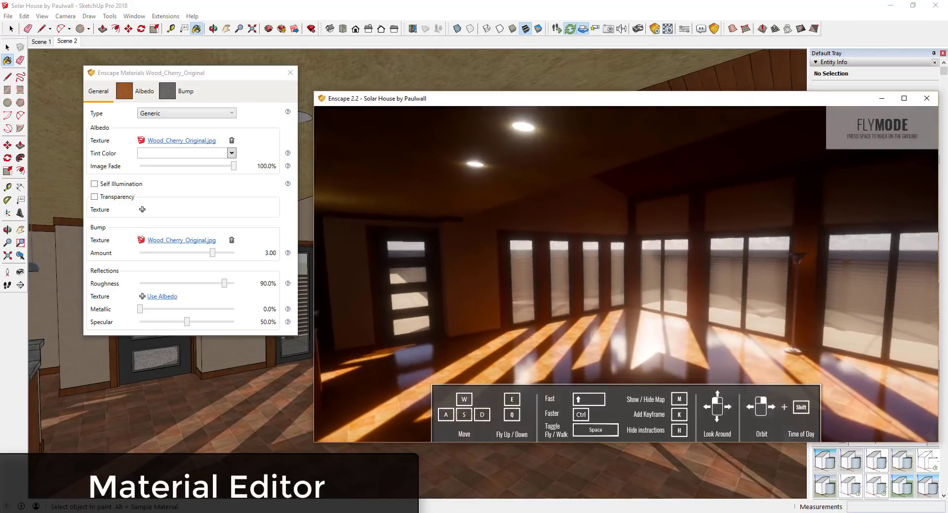
{"action": "left_click_drag", "start_coordinate": [626, 210], "coordinate": [691, 271]}
{"action": "key", "text": "w"}
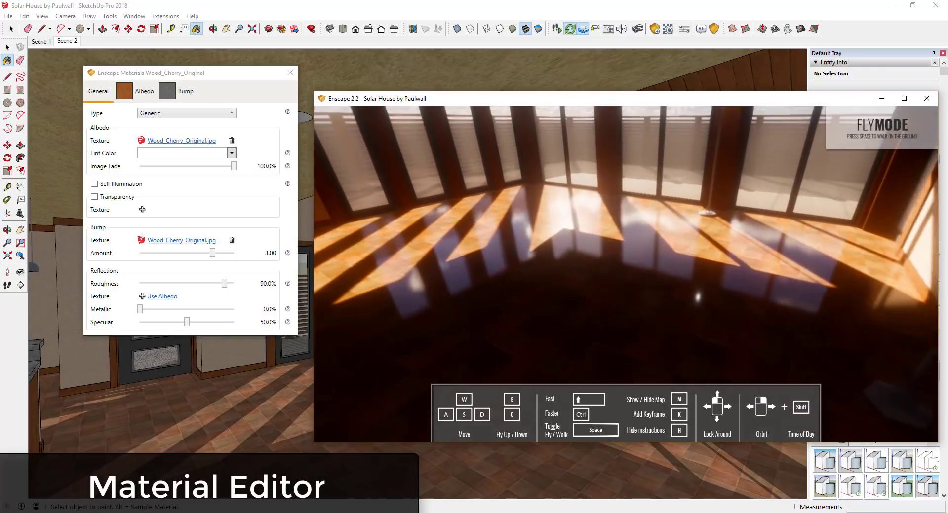
{"action": "mouse_move", "coordinate": [616, 283]}
{"action": "left_mouse_down"}
{"action": "mouse_move", "coordinate": [615, 256]}
{"action": "mouse_move", "coordinate": [595, 246]}
{"action": "mouse_move", "coordinate": [593, 264]}
{"action": "left_mouse_up"}
{"action": "key", "text": "w"}
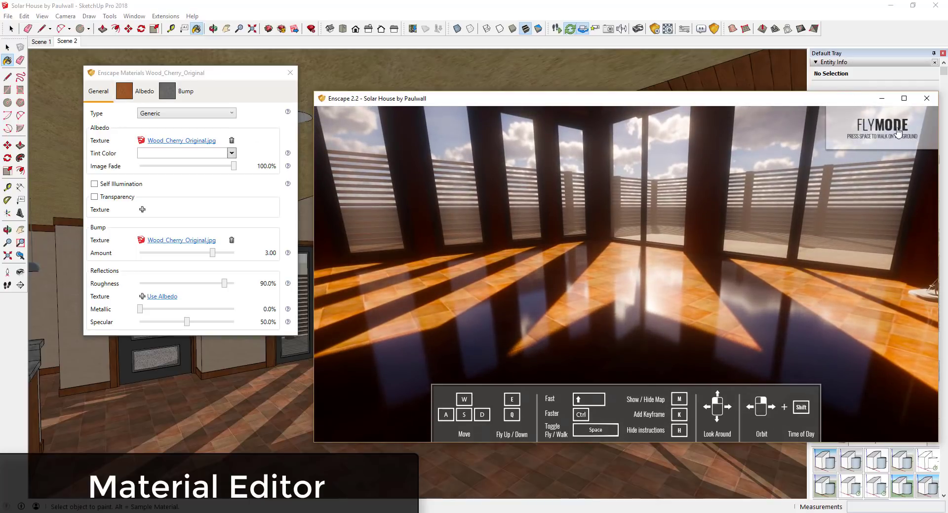
{"action": "left_click_drag", "start_coordinate": [817, 101], "coordinate": [774, 85]}
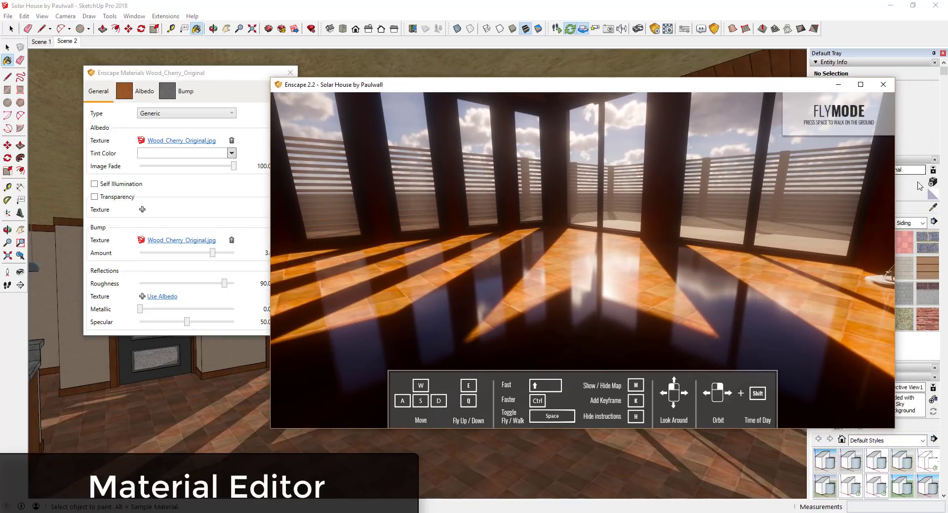
Step: Sample the floor's Tile_Ceramic_Multi material, show its settings beside the render and reuse its albedo texture as the bump map
{"action": "left_click", "coordinate": [932, 208]}
{"action": "left_click", "coordinate": [267, 450], "text": "alt"}
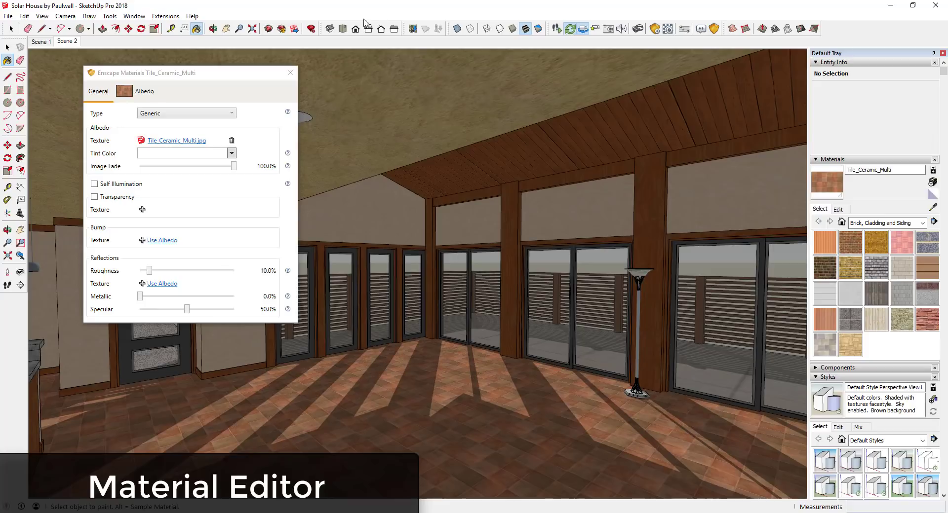
{"action": "mouse_move", "coordinate": [329, 512]}
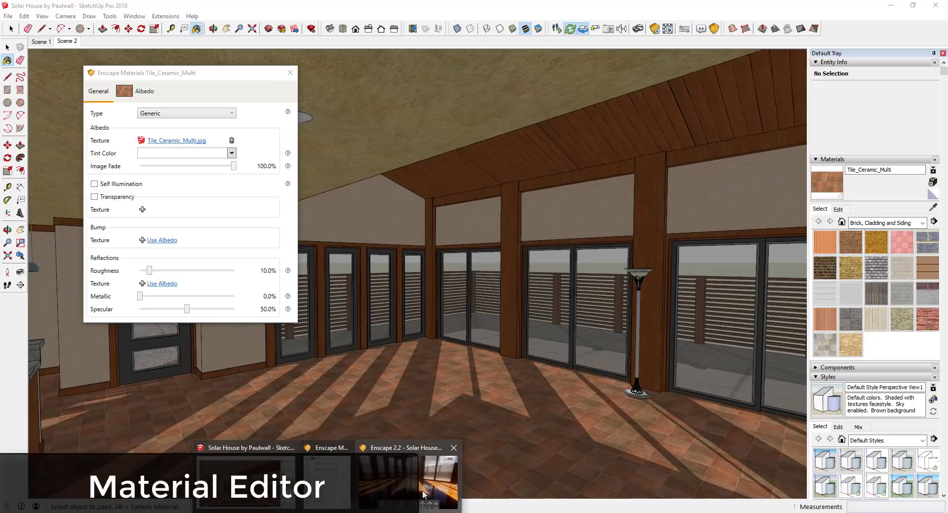
{"action": "left_click", "coordinate": [423, 493]}
{"action": "left_click_drag", "start_coordinate": [224, 78], "coordinate": [186, 77]}
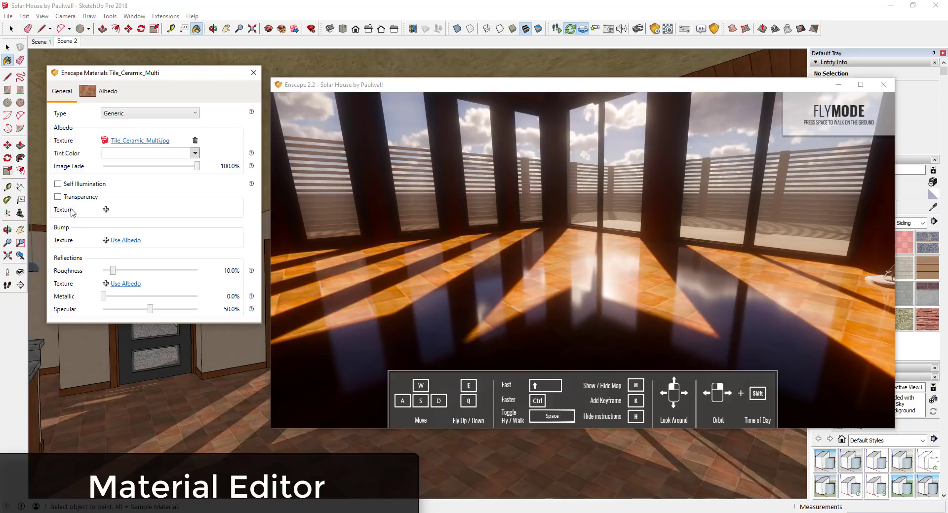
{"action": "left_click", "coordinate": [115, 242]}
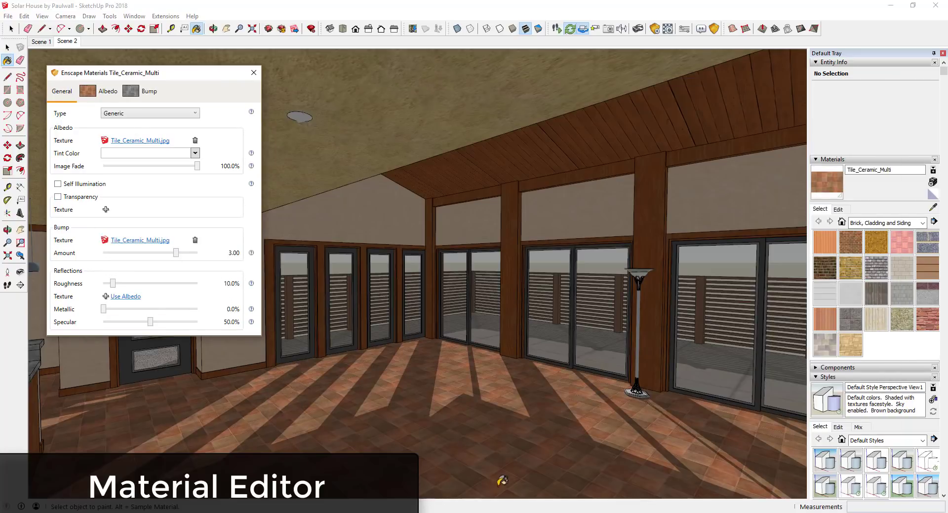
Step: Adjust the floor tile's bump amount, trying about -0.53 and -0.75, while comparing the floor surface in the Enscape render
{"action": "left_click", "coordinate": [330, 512]}
{"action": "left_click", "coordinate": [408, 485]}
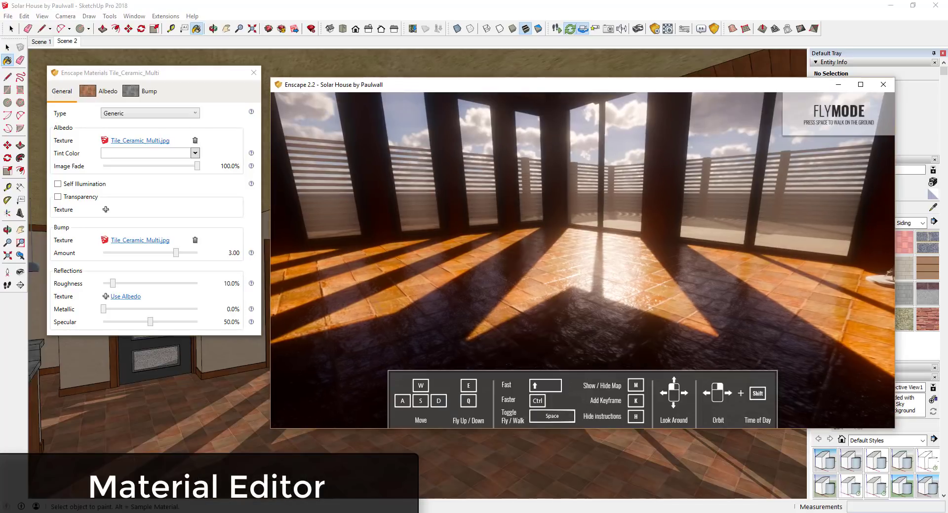
{"action": "mouse_move", "coordinate": [422, 286]}
{"action": "right_mouse_down"}
{"action": "mouse_move", "coordinate": [395, 296]}
{"action": "mouse_move", "coordinate": [385, 289]}
{"action": "mouse_move", "coordinate": [422, 286]}
{"action": "right_mouse_up"}
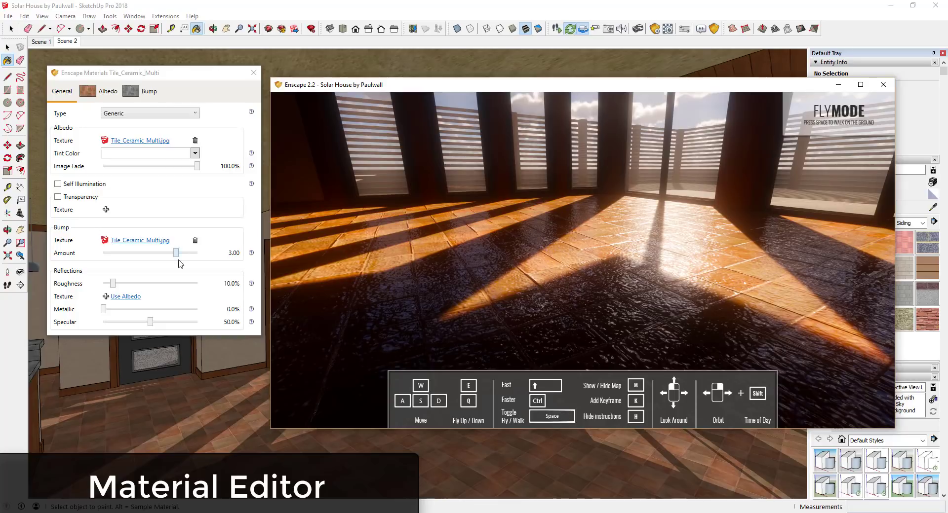
{"action": "left_click_drag", "start_coordinate": [175, 255], "coordinate": [139, 255]}
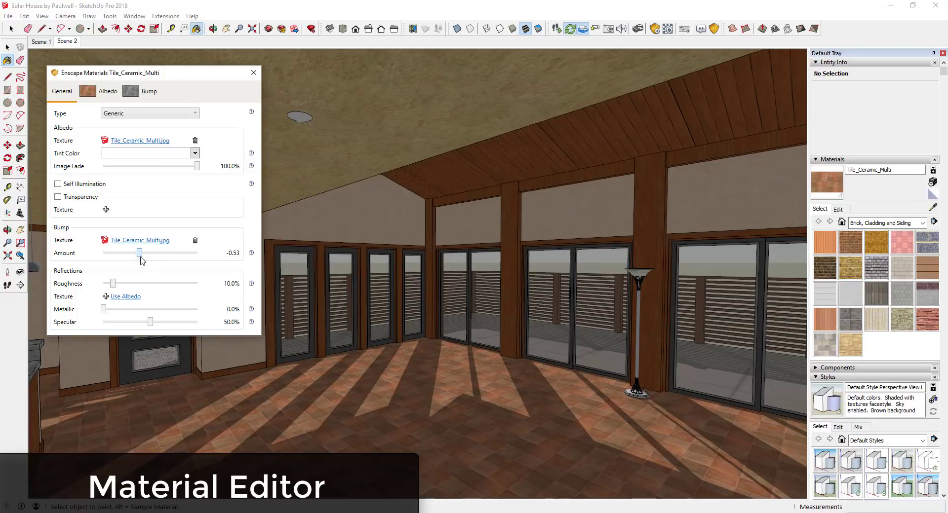
{"action": "left_click", "coordinate": [336, 512]}
{"action": "left_click", "coordinate": [341, 479]}
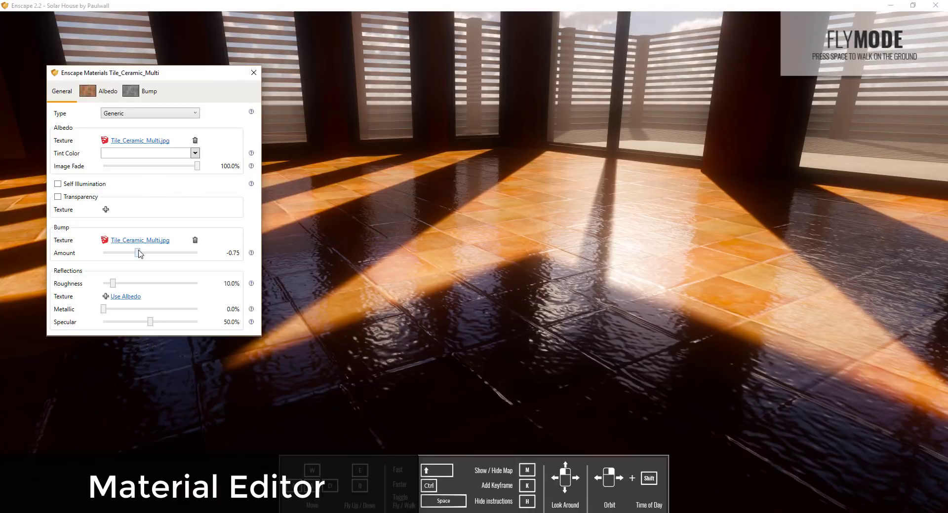
{"action": "left_click_drag", "start_coordinate": [136, 256], "coordinate": [156, 254]}
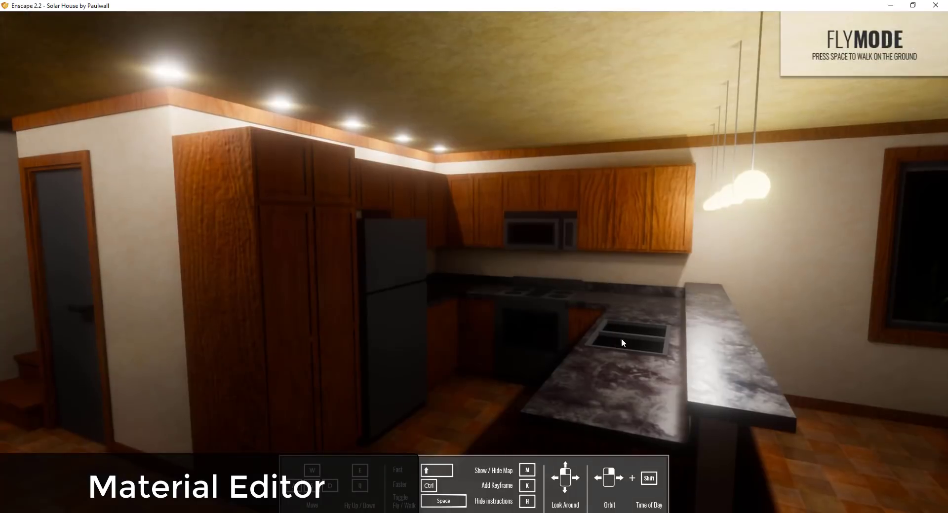
Step: Examine the cherry wood bump on the kitchen cabinets up close in the Enscape render
{"action": "left_click", "coordinate": [328, 512]}
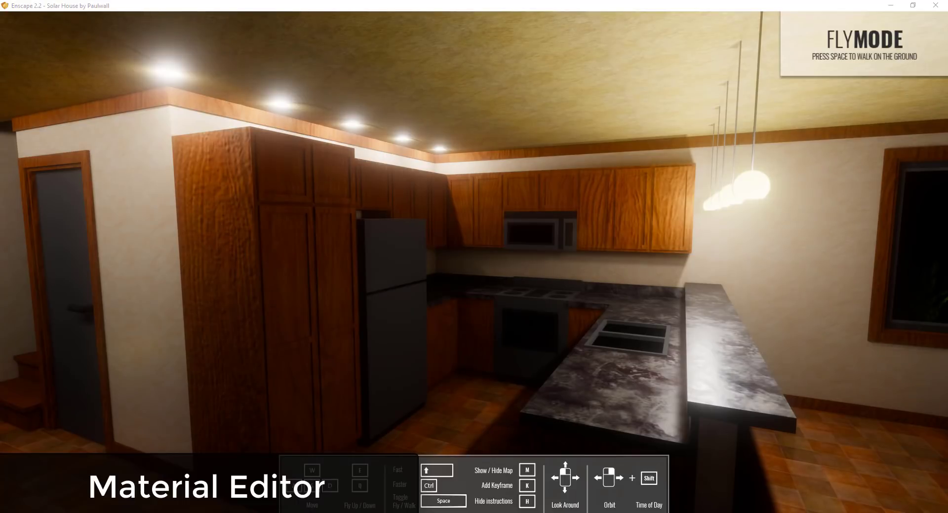
{"action": "left_click", "coordinate": [324, 479]}
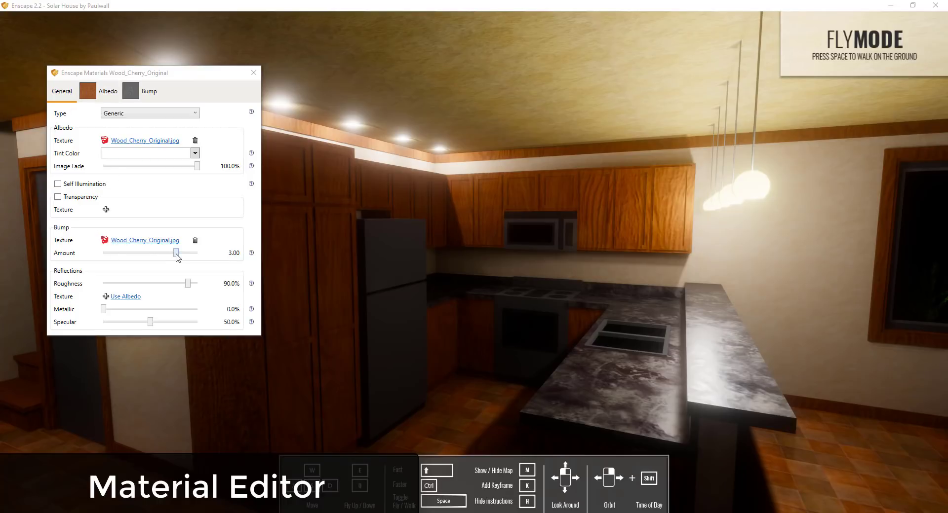
{"action": "left_click_drag", "start_coordinate": [451, 283], "coordinate": [487, 285]}
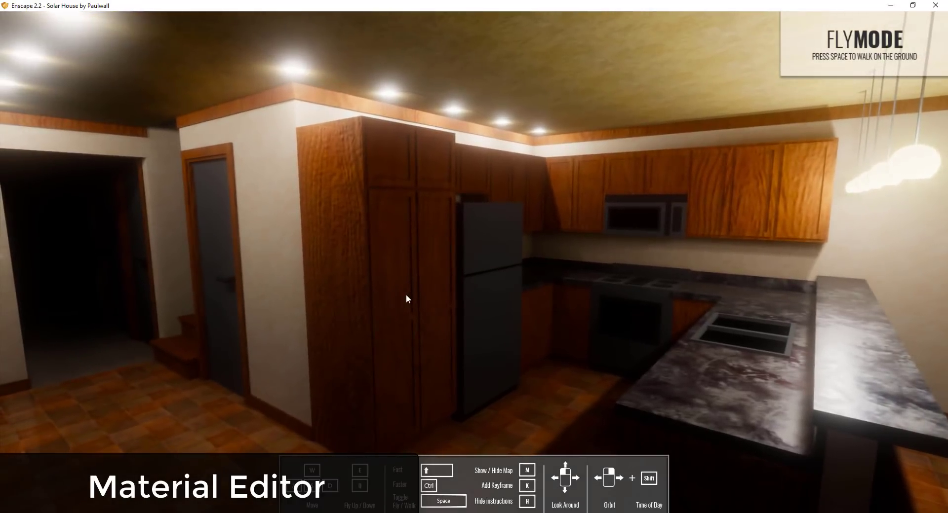
{"action": "left_click_drag", "start_coordinate": [406, 294], "coordinate": [420, 295]}
{"action": "key", "text": "w"}
{"action": "left_click_drag", "start_coordinate": [331, 183], "coordinate": [333, 197]}
Step: Show the cherry wood material's settings over the kitchen render and reduce its bump amount to 0.11
{"action": "left_click", "coordinate": [329, 512]}
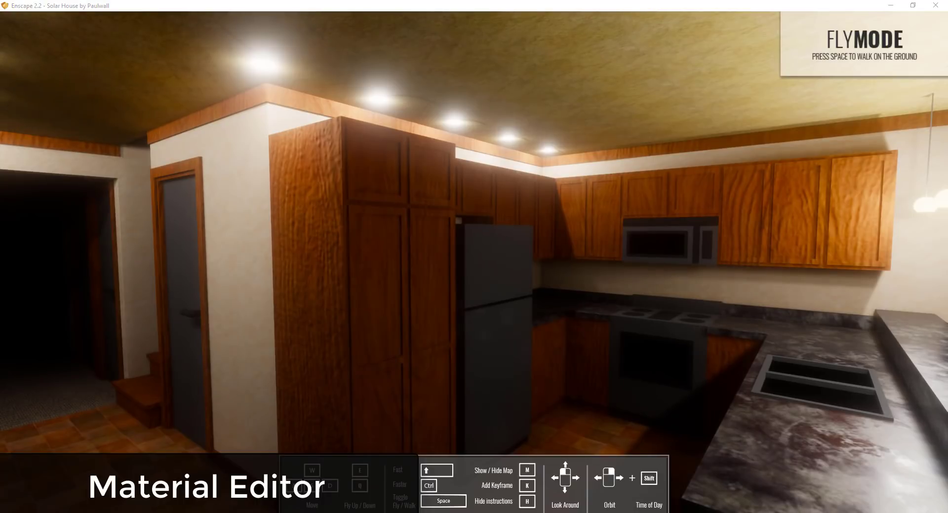
{"action": "left_click", "coordinate": [332, 488]}
{"action": "left_click_drag", "start_coordinate": [151, 74], "coordinate": [134, 83]}
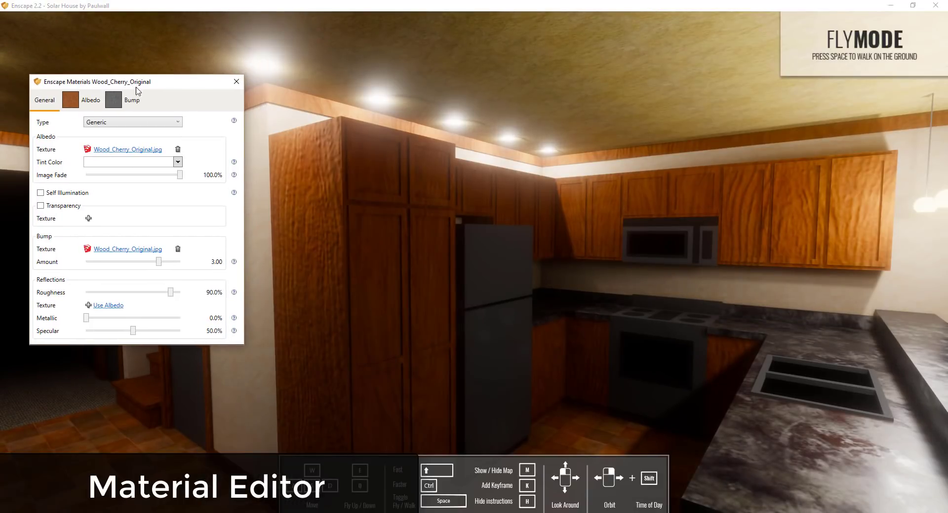
{"action": "left_click_drag", "start_coordinate": [158, 266], "coordinate": [140, 272]}
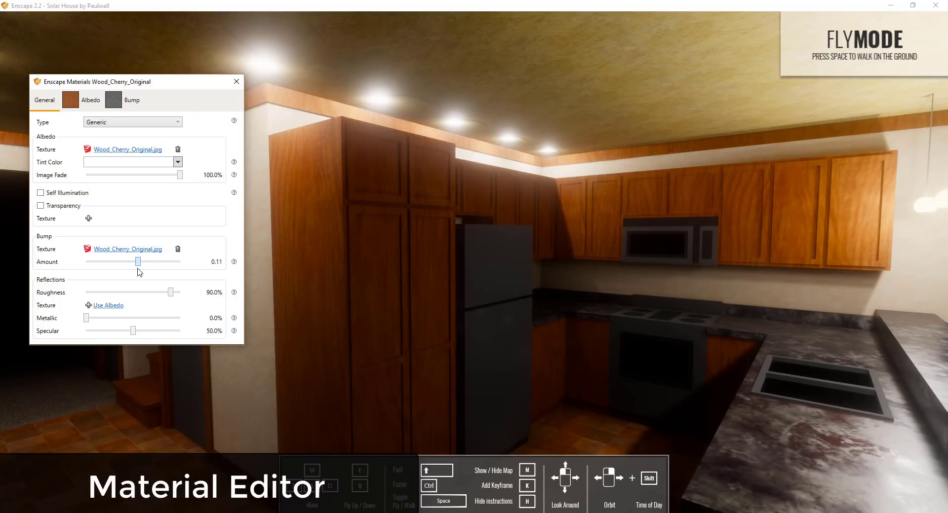
Step: Enable explicit texture transformation for the cherry wood albedo, set its width and height to 1 m, and check the cabinets in the render
{"action": "left_click", "coordinate": [86, 102]}
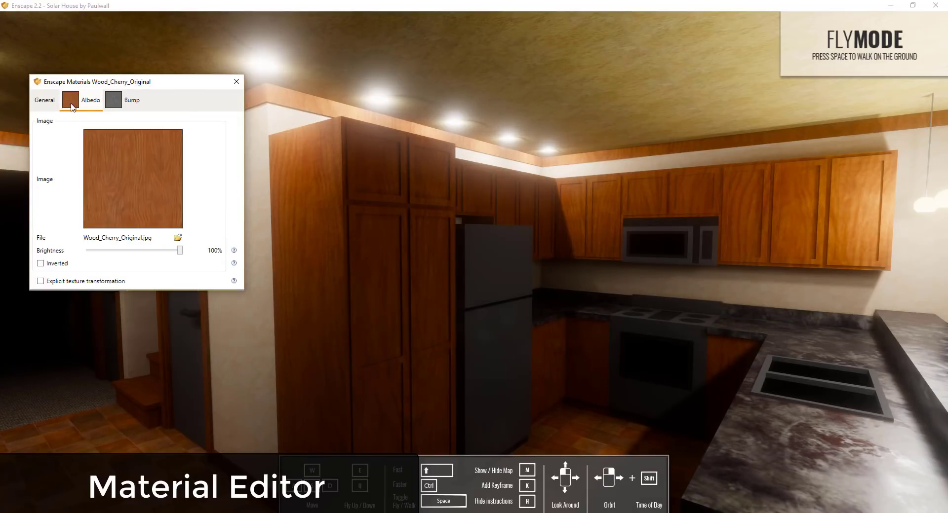
{"action": "left_click", "coordinate": [41, 281]}
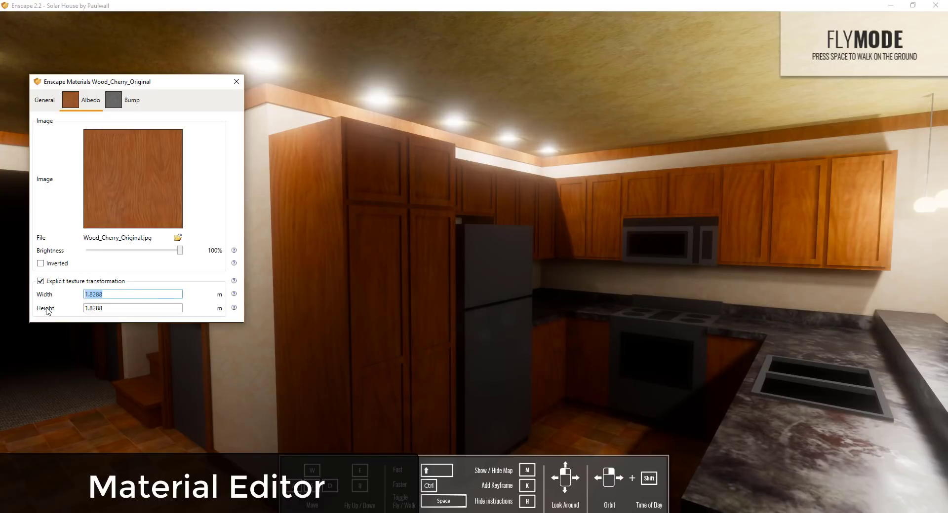
{"action": "key", "text": "Tab"}
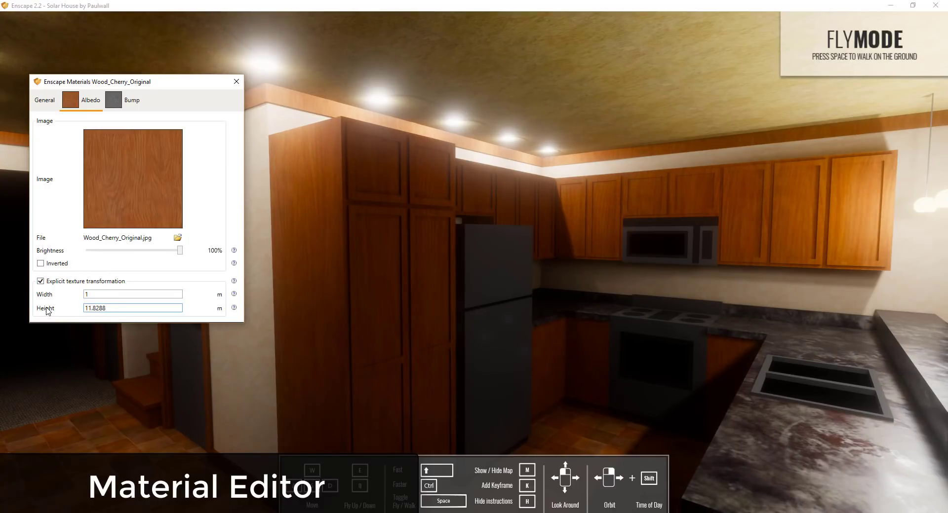
{"action": "key", "text": "Tab"}
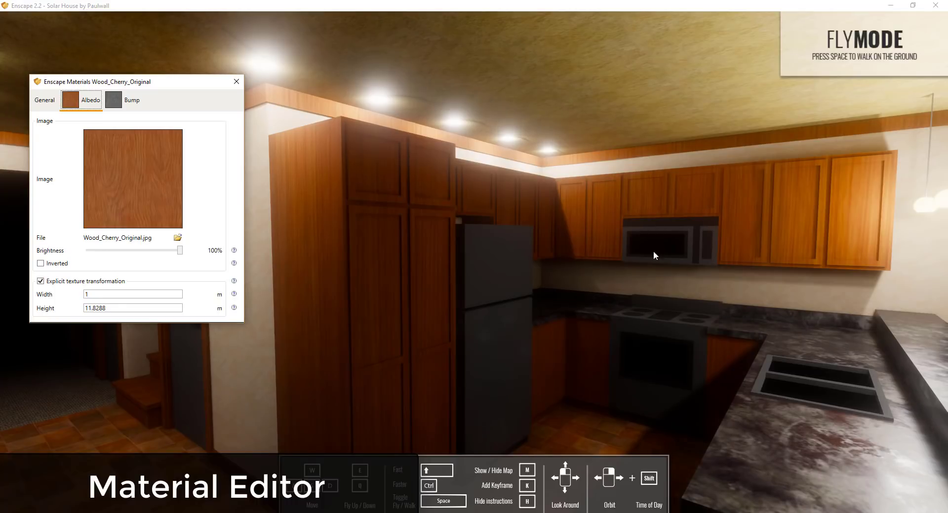
{"action": "left_click_drag", "start_coordinate": [115, 306], "coordinate": [38, 312]}
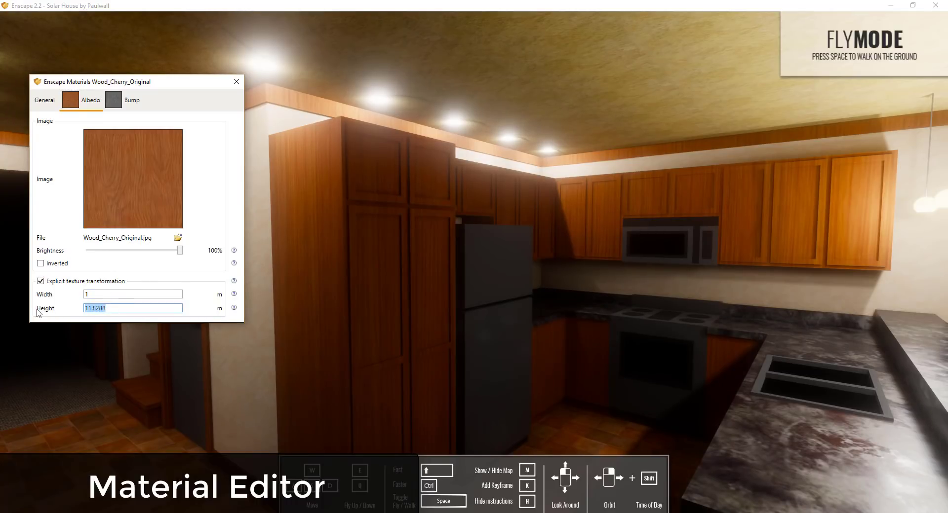
{"action": "key", "text": "Tab"}
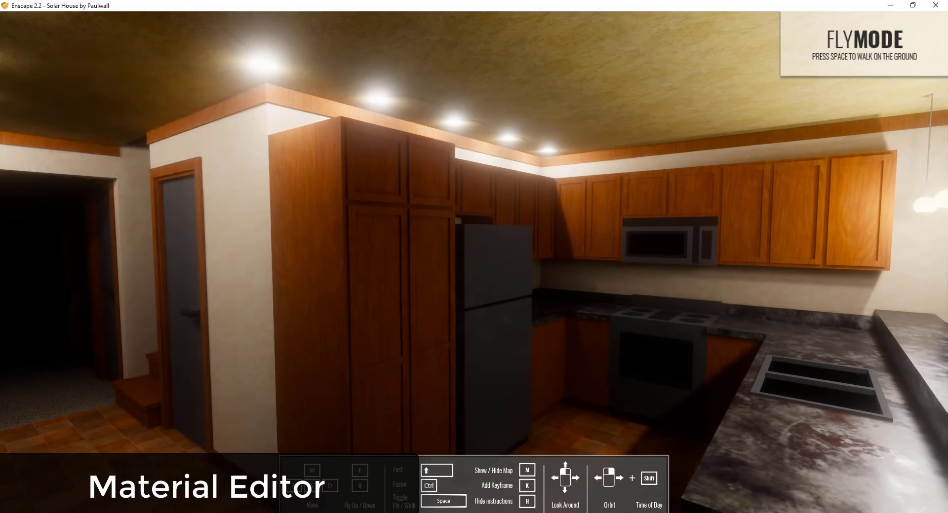
{"action": "left_click_drag", "start_coordinate": [543, 291], "coordinate": [514, 286]}
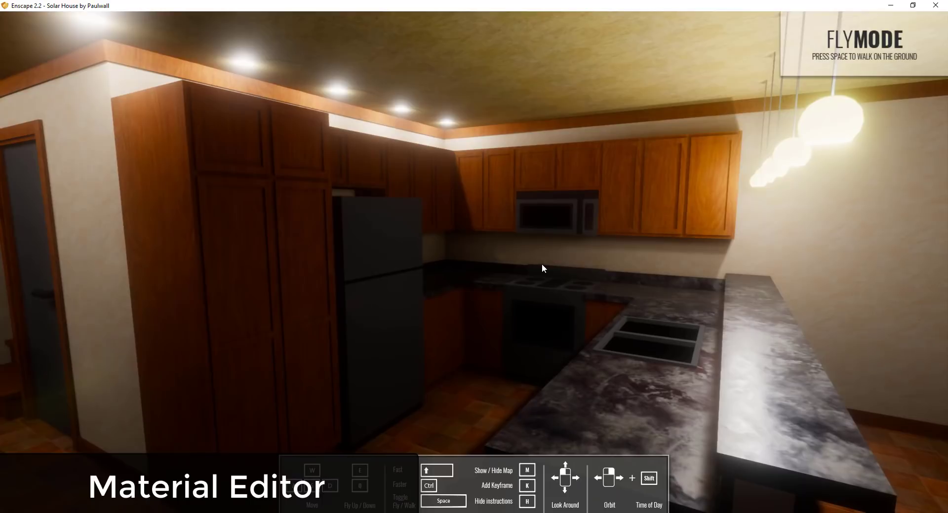
{"action": "left_click_drag", "start_coordinate": [659, 255], "coordinate": [638, 274]}
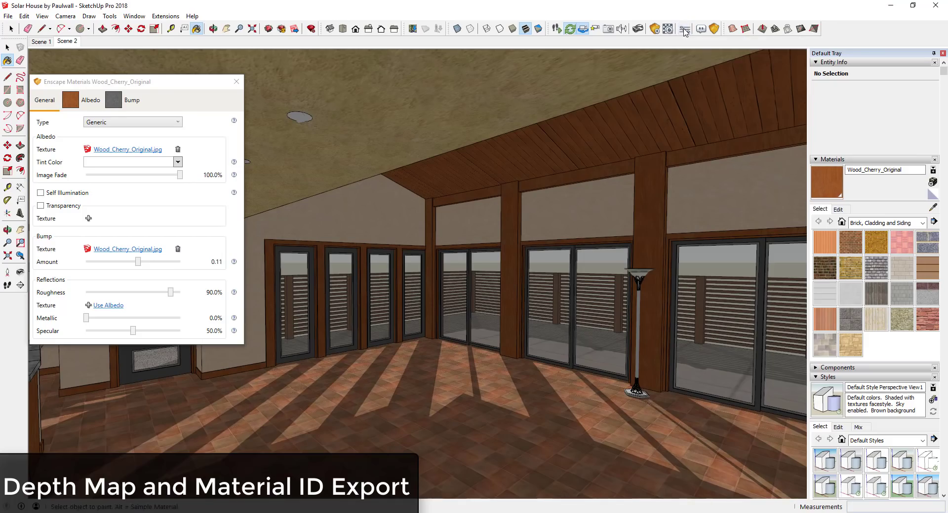
Step: Enable Export Material-ID and Depth in the Enscape capture settings and take a screenshot of the rendered window room
{"action": "left_click", "coordinate": [684, 30]}
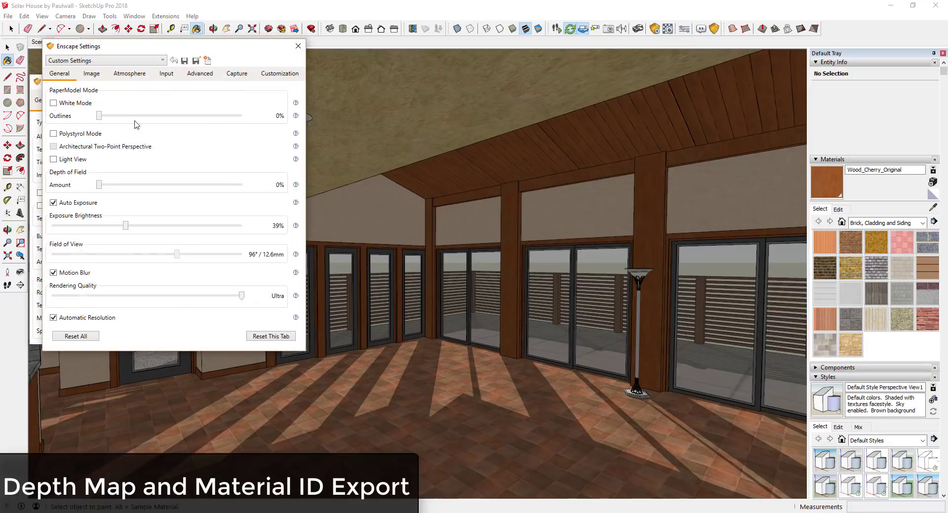
{"action": "left_click", "coordinate": [196, 74]}
{"action": "left_click", "coordinate": [235, 74]}
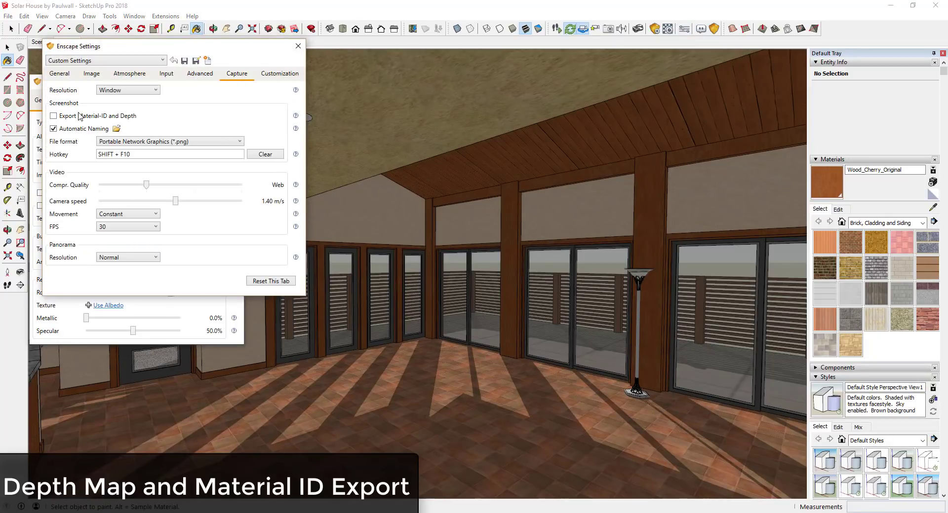
{"action": "left_click", "coordinate": [54, 116]}
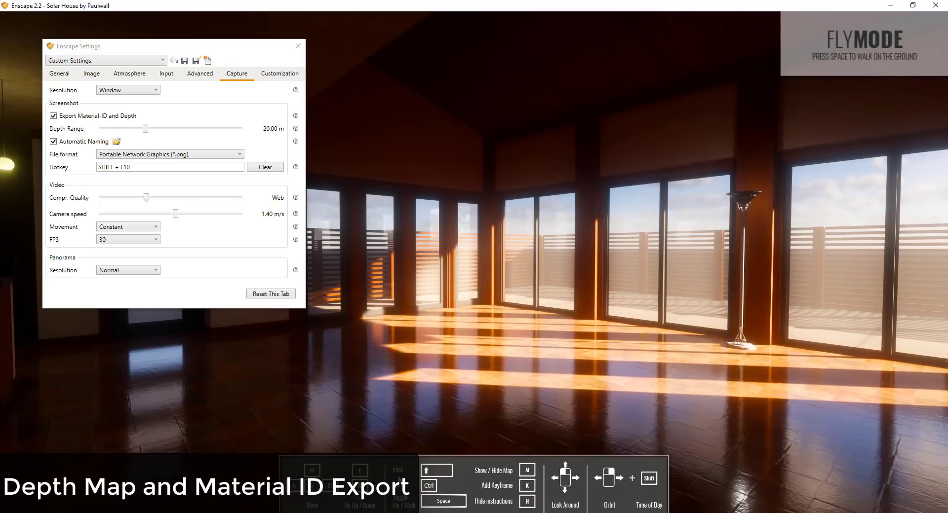
{"action": "key", "text": "shift+F10"}
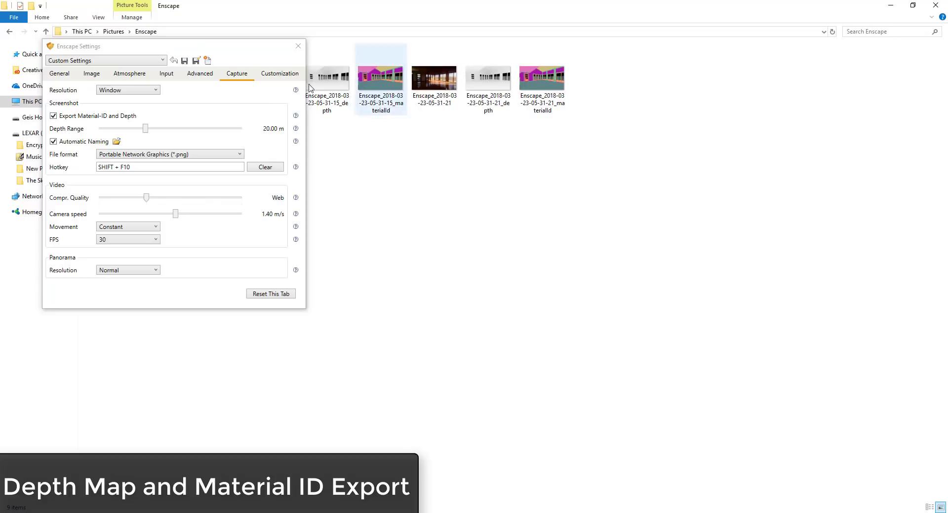
Step: Open the exported room screenshot from the Pictures\Enscape folder and examine its render, depth map and material ID images
{"action": "left_click_drag", "start_coordinate": [131, 45], "coordinate": [101, 212]}
{"action": "double_click", "coordinate": [258, 92]}
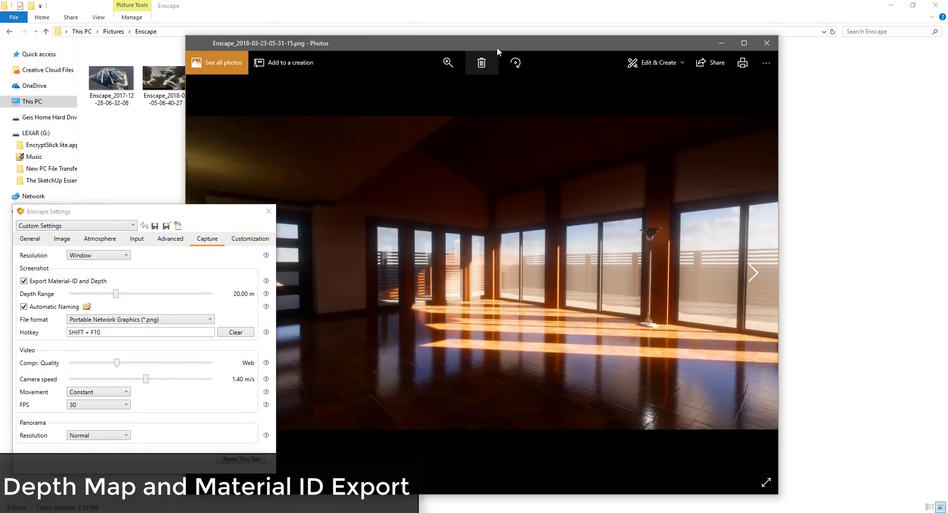
{"action": "left_click_drag", "start_coordinate": [497, 46], "coordinate": [544, 37]}
{"action": "key", "text": "Right"}
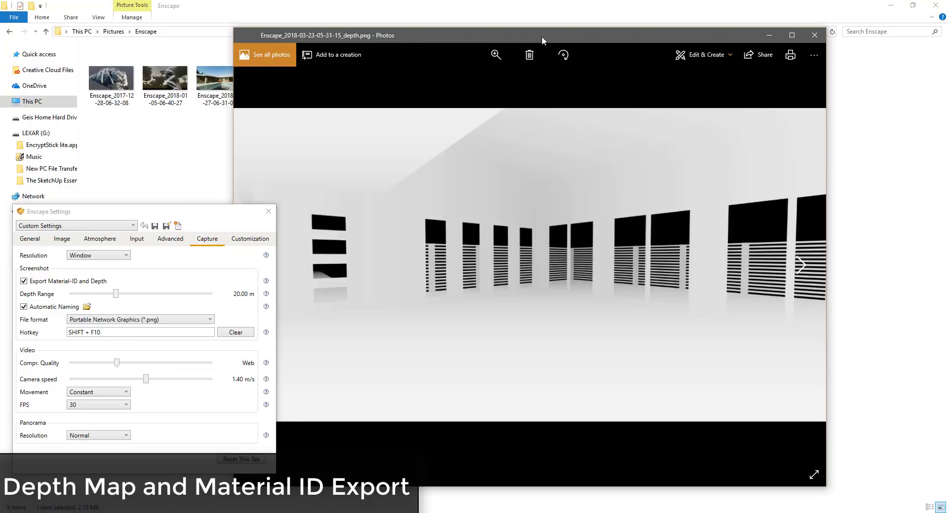
{"action": "key", "text": "Right"}
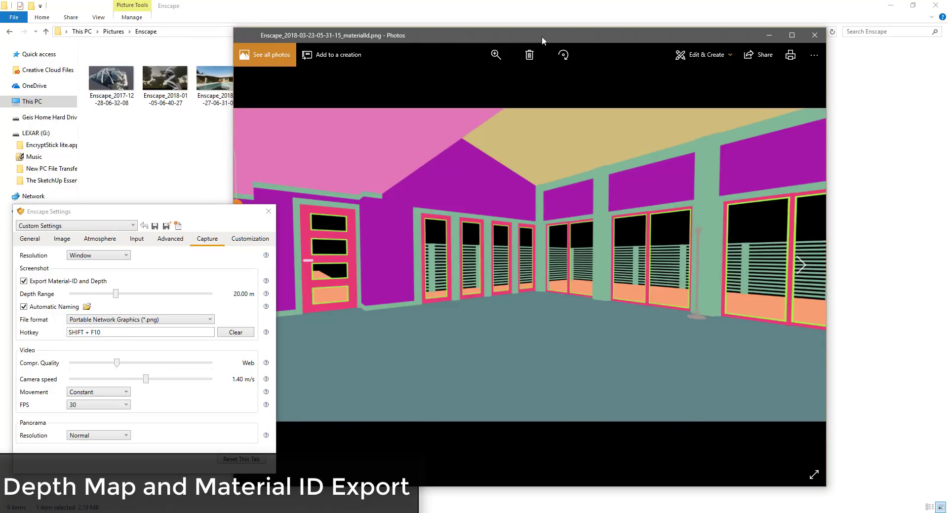
{"action": "key", "text": "Right"}
{"action": "key", "text": "Right"}
{"action": "key", "text": "Left"}
{"action": "key", "text": "Left"}
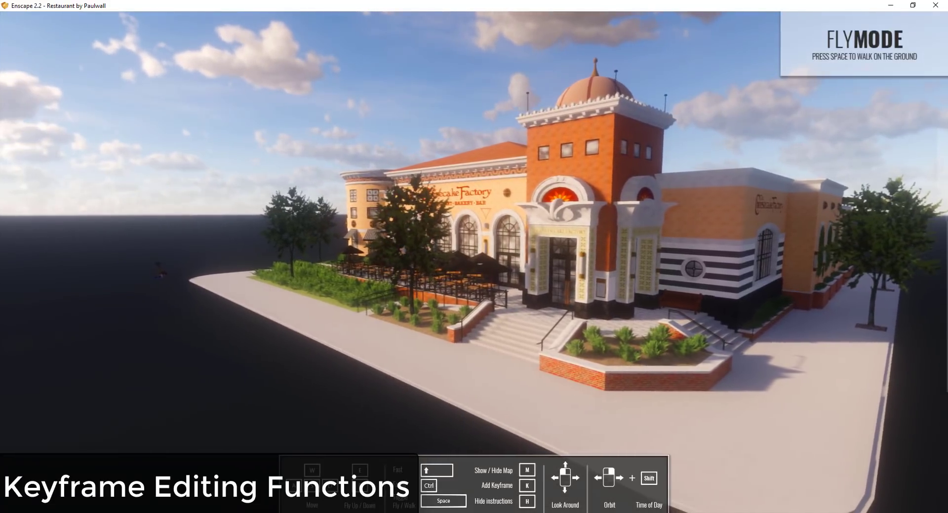
Step: Edit the video path's keyframe camera by the restaurant entrance: shift its view, narrow the field of view, advance the time of day and apply
{"action": "left_click_drag", "start_coordinate": [531, 264], "coordinate": [464, 273]}
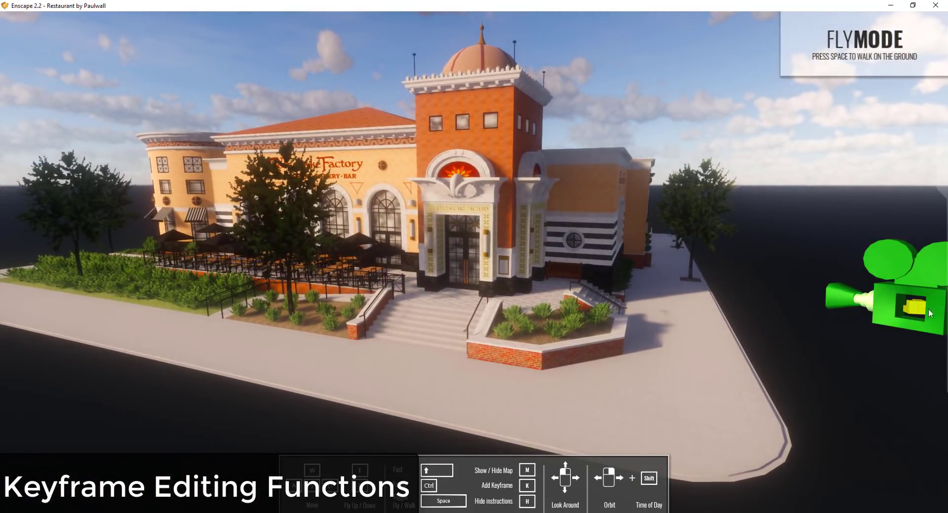
{"action": "key", "text": "d"}
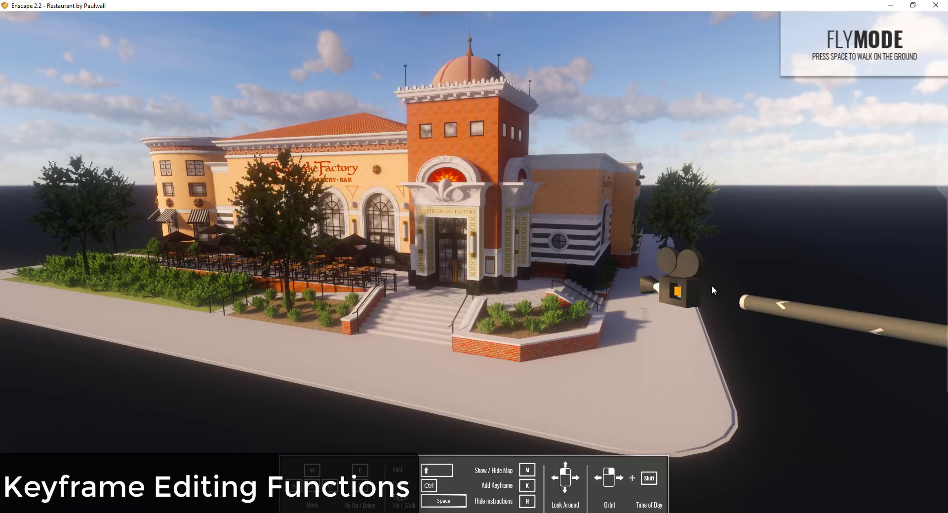
{"action": "key", "text": "a"}
{"action": "key", "text": "a"}
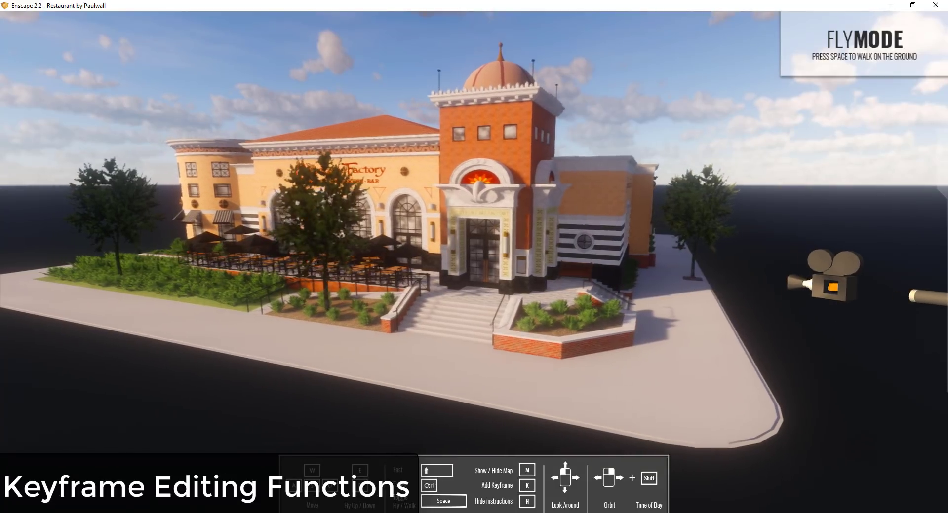
{"action": "left_click_drag", "start_coordinate": [826, 319], "coordinate": [651, 306]}
{"action": "left_click", "coordinate": [635, 279]}
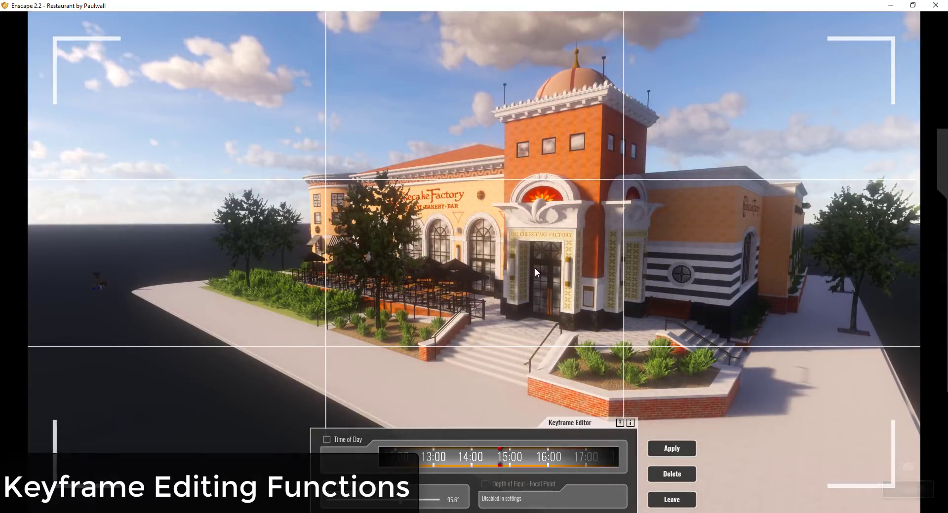
{"action": "left_click_drag", "start_coordinate": [535, 268], "coordinate": [513, 261]}
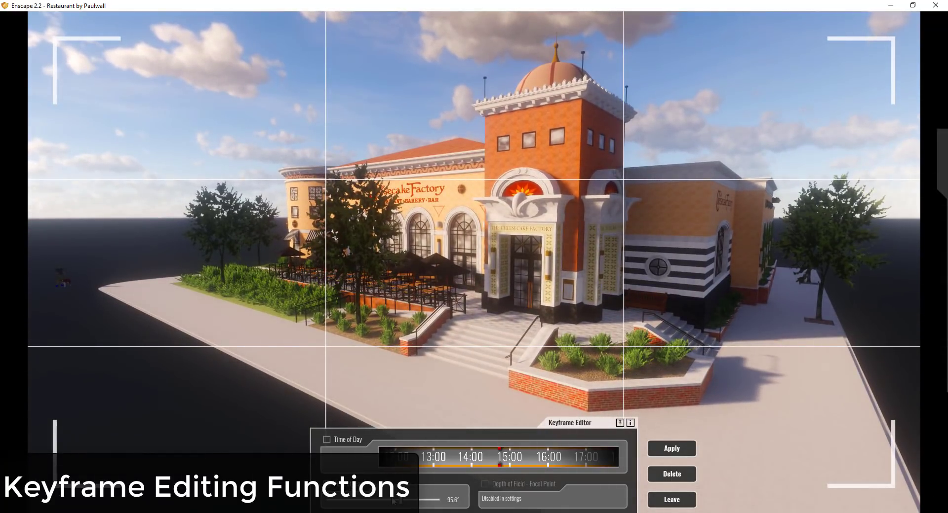
{"action": "left_click_drag", "start_coordinate": [401, 503], "coordinate": [393, 506]}
{"action": "left_click_drag", "start_coordinate": [539, 455], "coordinate": [495, 455]}
{"action": "left_click", "coordinate": [671, 448]}
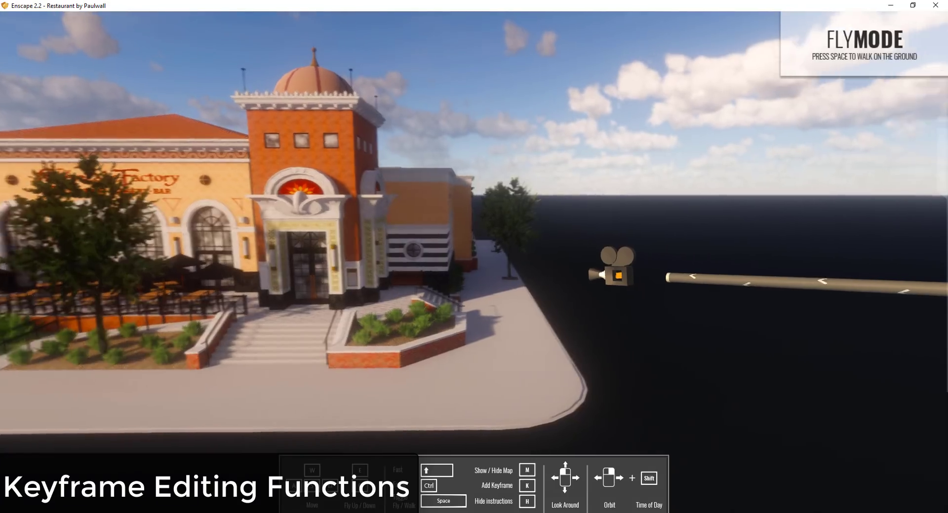
Step: Edit the keyframe near the restaurant's round corner: set a time of day of about 16:40, reposition and re-aim its camera, and apply
{"action": "left_click_drag", "start_coordinate": [543, 277], "coordinate": [355, 264]}
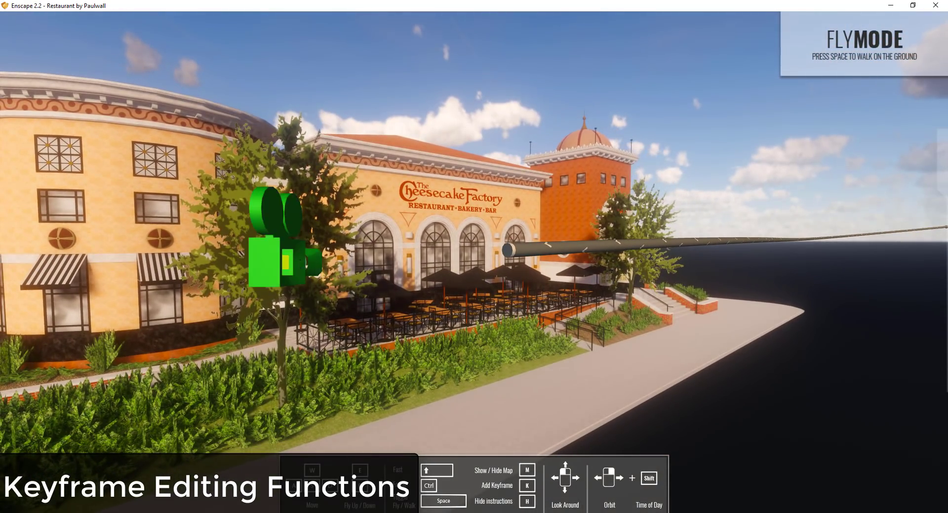
{"action": "left_click", "coordinate": [281, 246]}
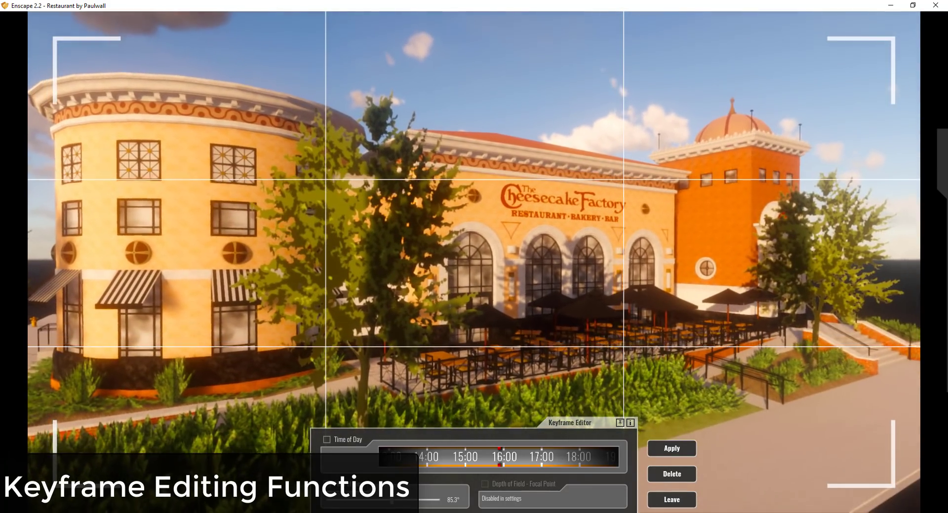
{"action": "left_click_drag", "start_coordinate": [521, 457], "coordinate": [492, 463]}
{"action": "key", "text": "s"}
{"action": "right_click_drag", "start_coordinate": [474, 257], "coordinate": [520, 220]}
{"action": "left_click_drag", "start_coordinate": [521, 219], "coordinate": [518, 213]}
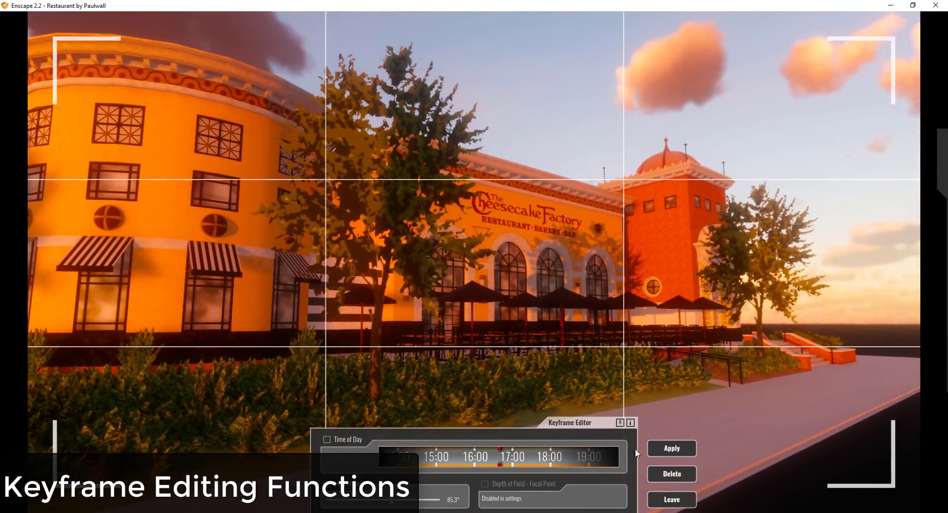
{"action": "left_click", "coordinate": [671, 448]}
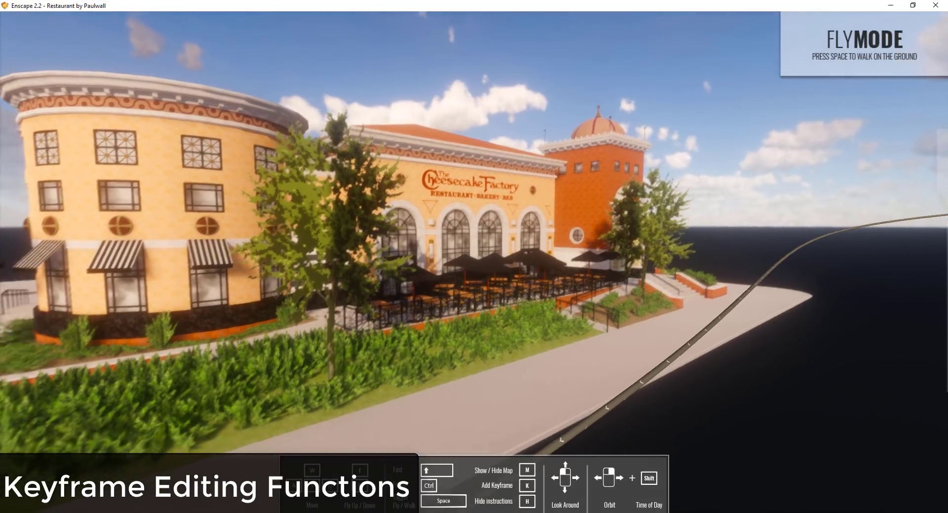
Step: Look along the updated camera path, inspect the keyframe facing the restaurant's corner entrance, and leave it without applying changes
{"action": "left_click_drag", "start_coordinate": [600, 276], "coordinate": [544, 339]}
{"action": "left_click_drag", "start_coordinate": [591, 255], "coordinate": [691, 222]}
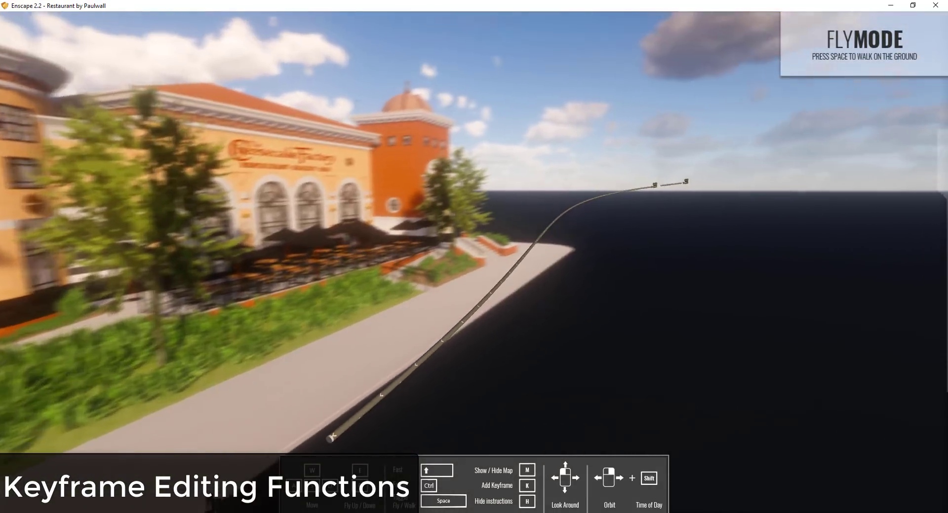
{"action": "left_click", "coordinate": [657, 197]}
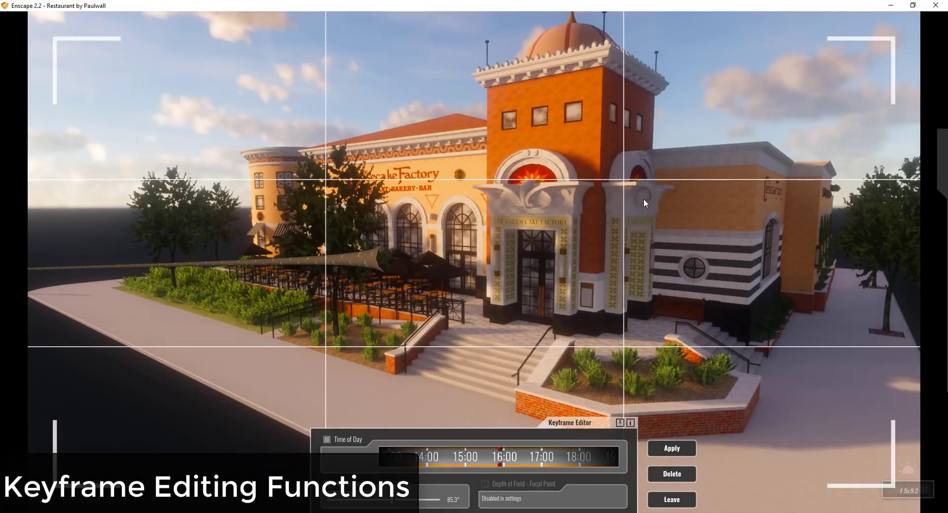
{"action": "left_click", "coordinate": [670, 499]}
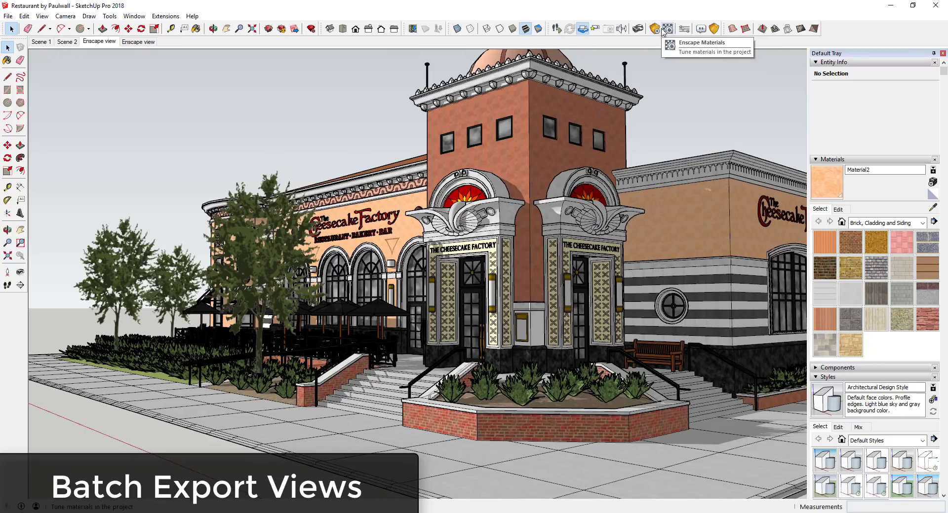
Step: Open the Enscape view manager in SketchUp and unmark Scene 1 as a favorite, keeping Scene 2 marked
{"action": "left_click", "coordinate": [594, 29]}
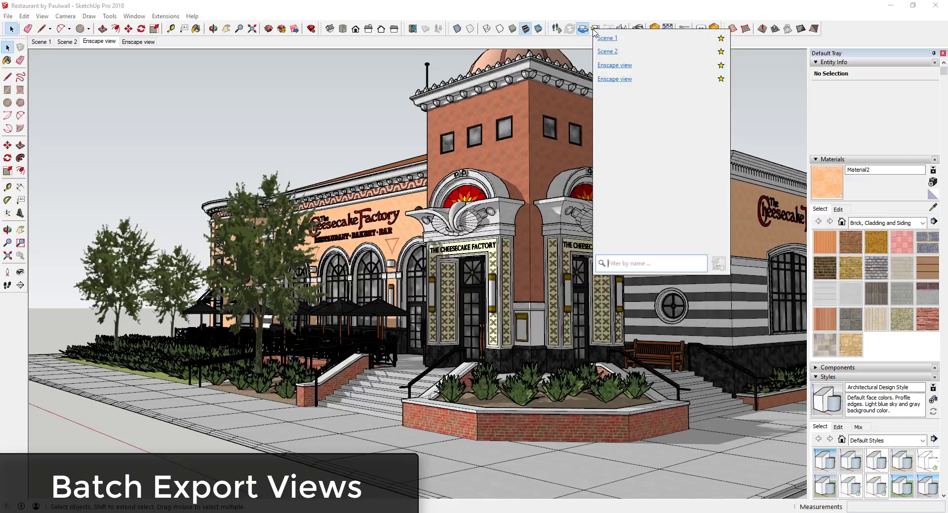
{"action": "left_click", "coordinate": [720, 39]}
{"action": "left_click", "coordinate": [720, 52]}
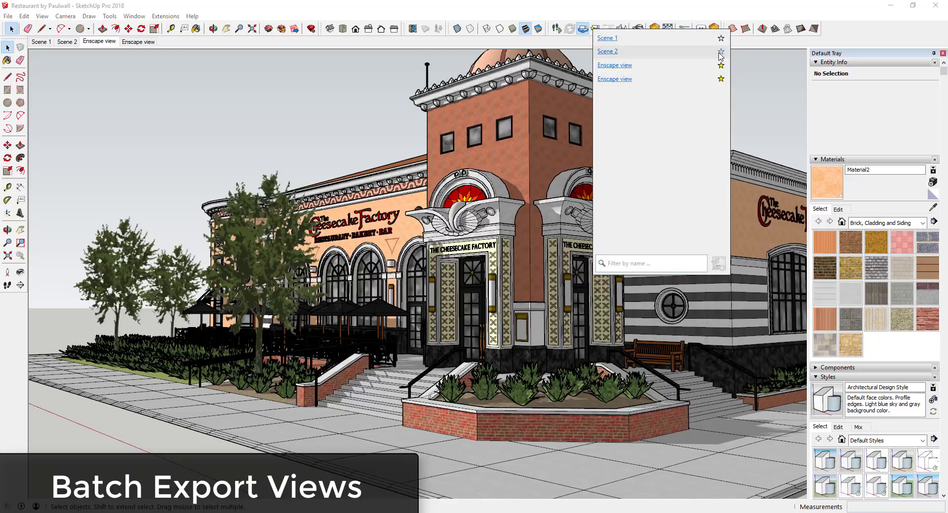
{"action": "left_click", "coordinate": [721, 52]}
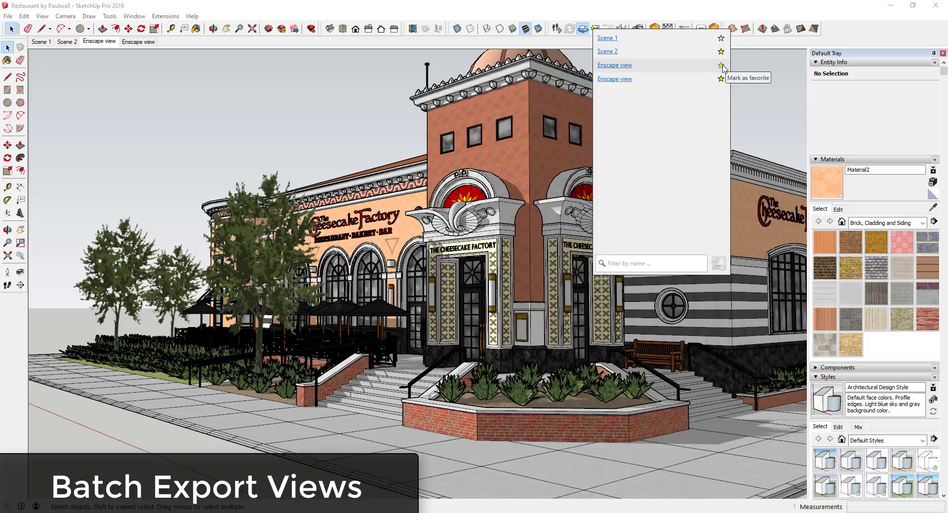
Step: Mark the first Enscape view as a favorite and batch export the favorites: Scene 2 and both Enscape views
{"action": "left_click", "coordinate": [721, 66]}
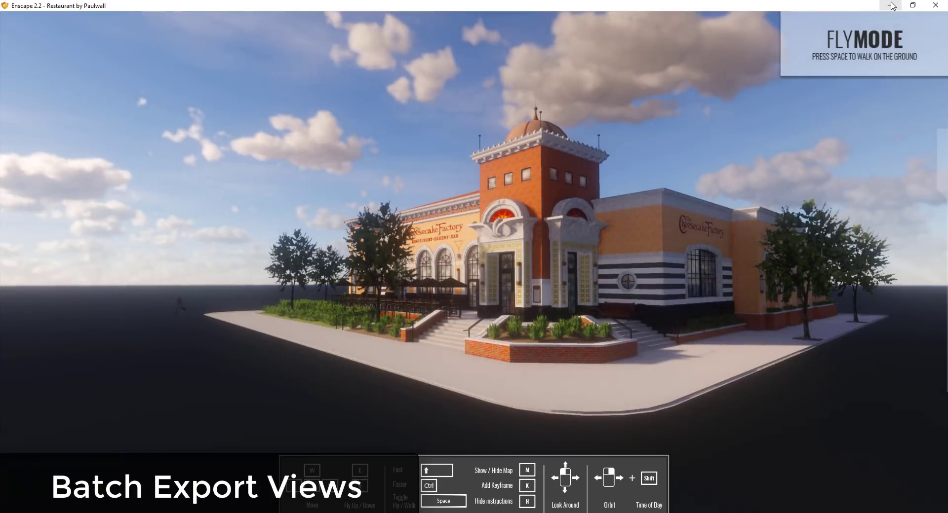
{"action": "left_click", "coordinate": [891, 6]}
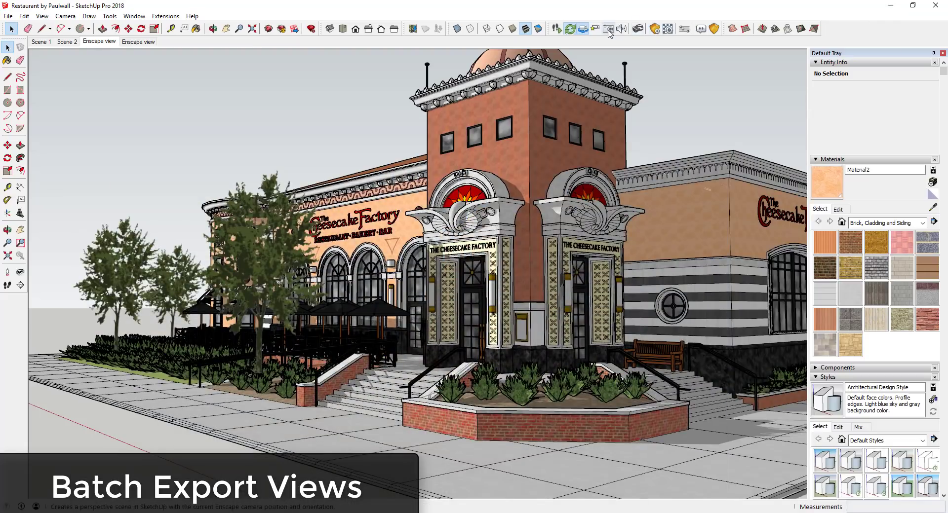
{"action": "left_click", "coordinate": [591, 31]}
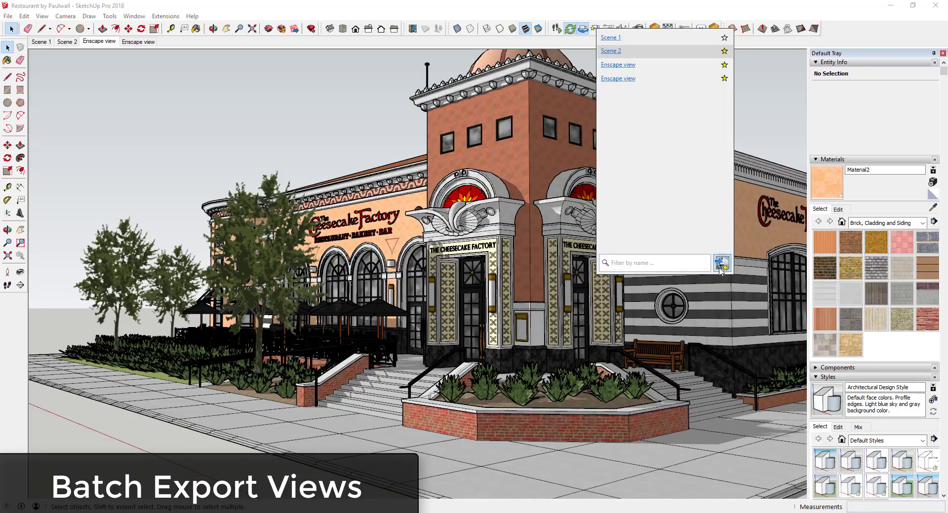
{"action": "left_click", "coordinate": [722, 264]}
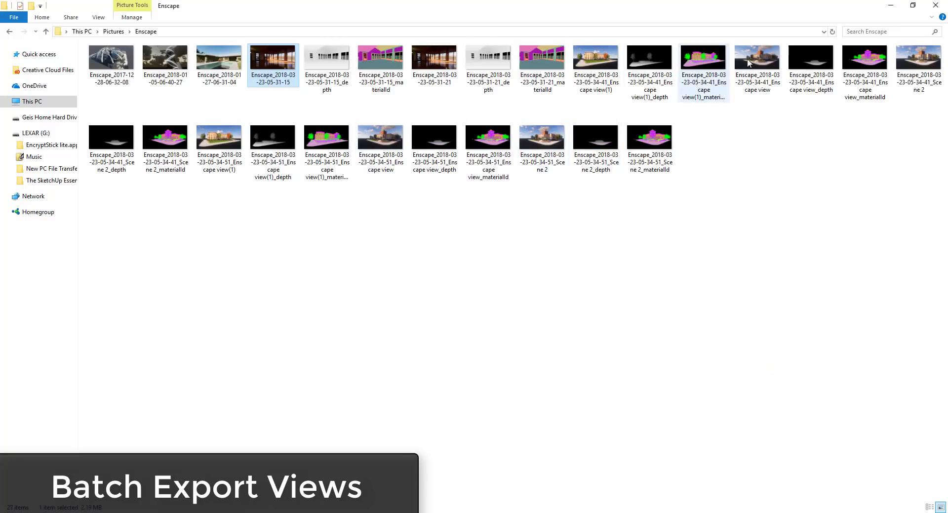
Step: Browse the exported Enscape view and Scene 2 renderings with their depth and material ID images, starting from Enscape view(1), and close the viewer
{"action": "double_click", "coordinate": [217, 143]}
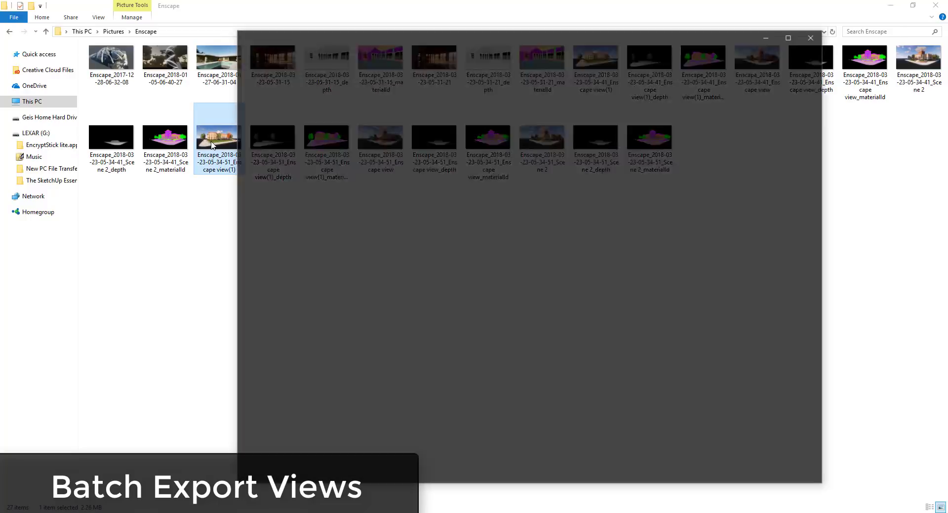
{"action": "scroll", "coordinate": [600, 269], "scroll_direction": "down", "scroll_amount": 2}
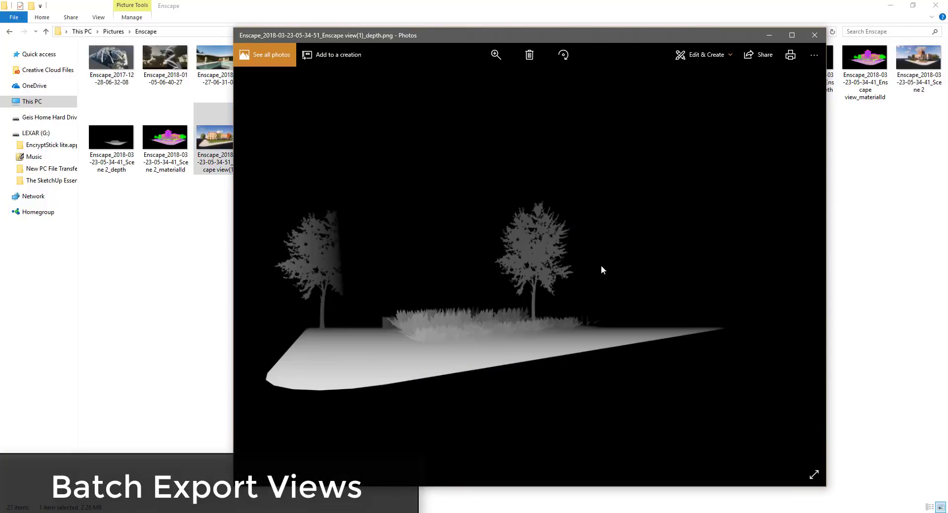
{"action": "scroll", "coordinate": [580, 284], "scroll_direction": "up", "scroll_amount": 1}
{"action": "scroll", "coordinate": [580, 279], "scroll_direction": "down", "scroll_amount": 4}
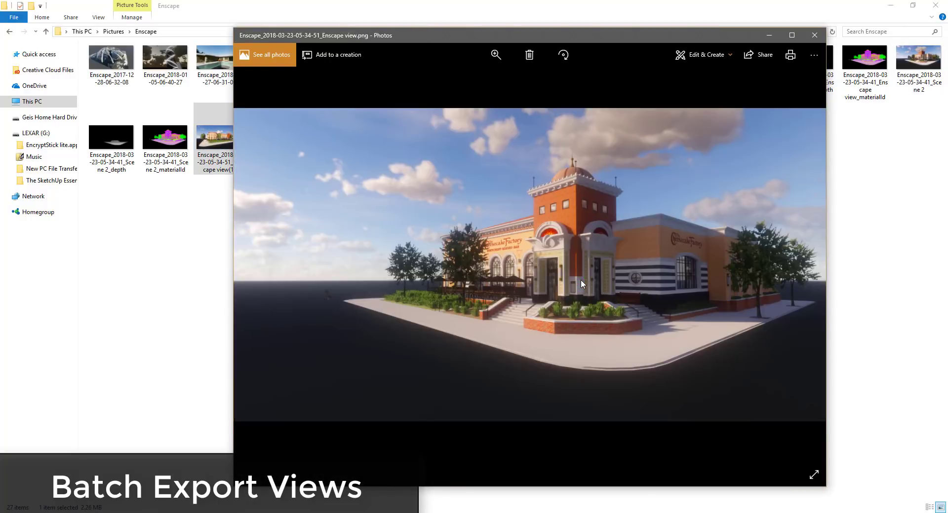
{"action": "scroll", "coordinate": [624, 279], "scroll_direction": "down", "scroll_amount": 2}
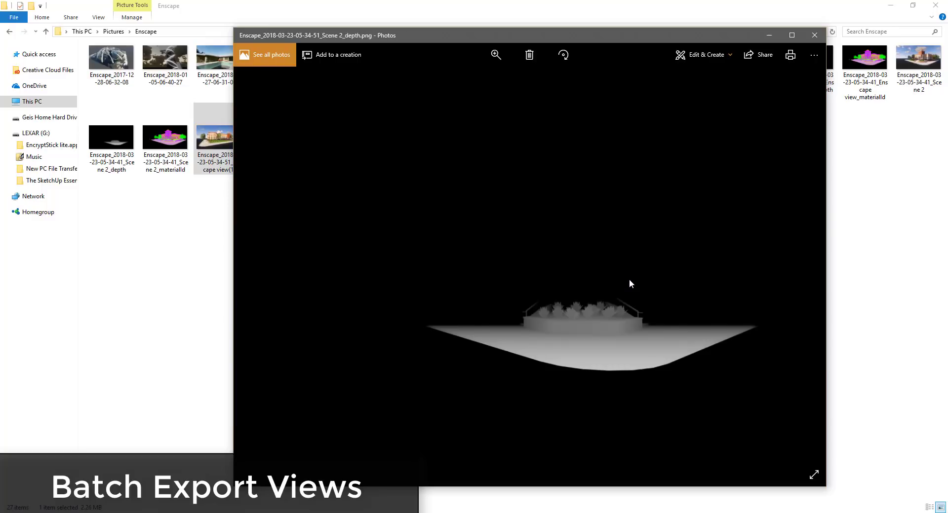
{"action": "key", "text": "Escape"}
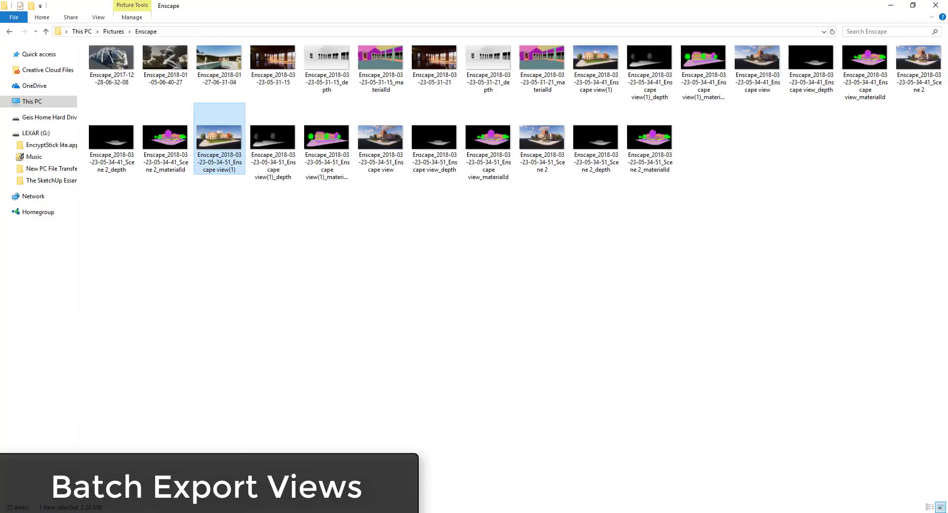